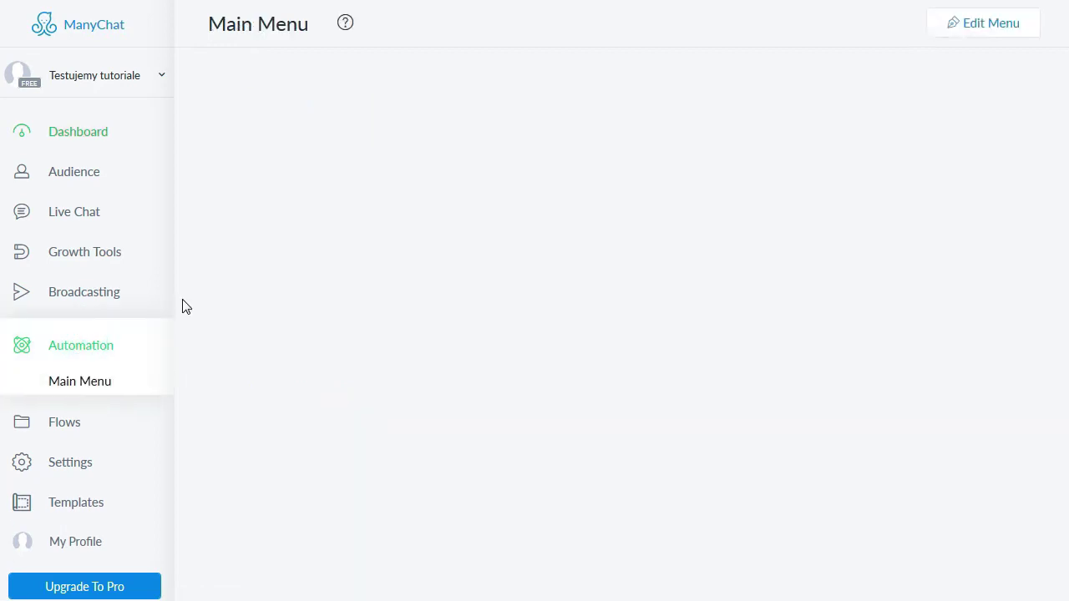
Step: Write the Welcome Message as "Cześć, [First Name]! Jestem automatycznym pomocnikiem organizacji X. Zaczynamy rozmowę?", inserting First Name as a variable
left_click(107, 448)
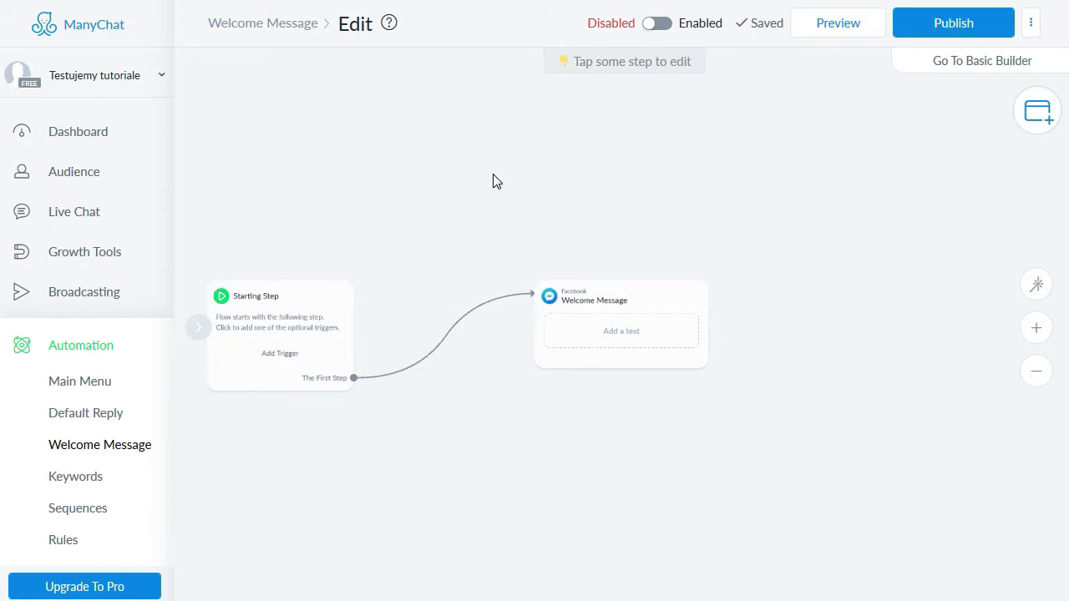
left_click(612, 338)
left_click(336, 241)
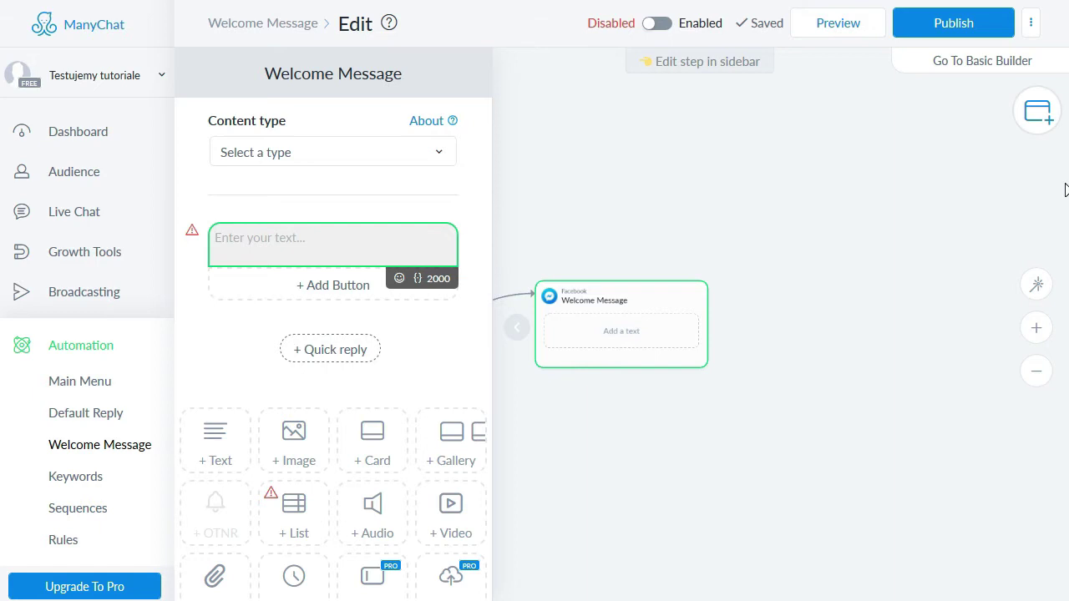
type("Cześć,")
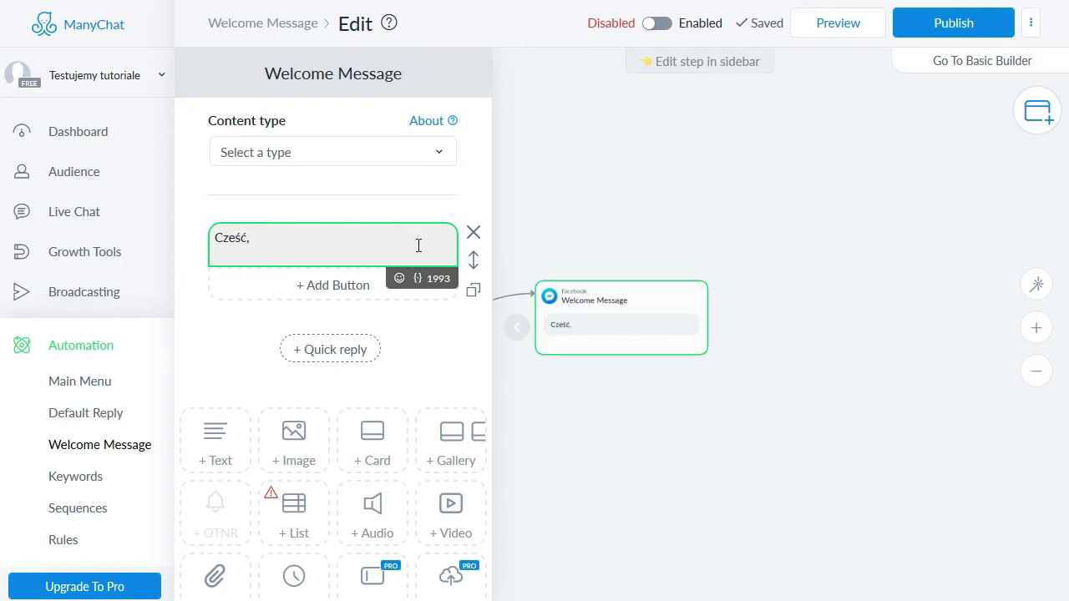
left_click(418, 278)
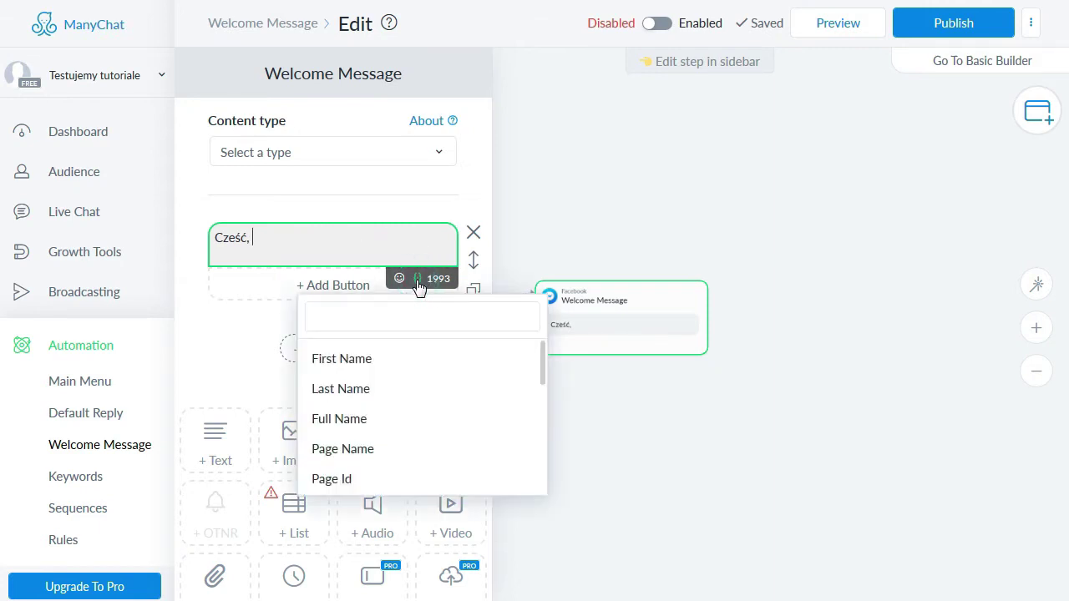
left_click(406, 365)
type("! Jestem automatycznym pomocnikiem organiza")
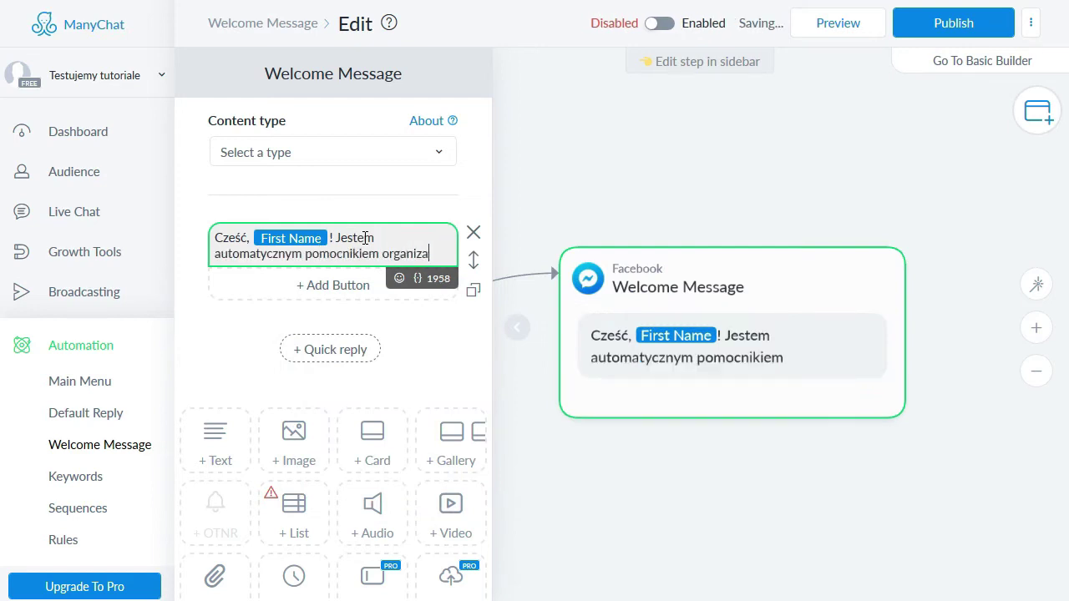
type("cji X. Zaczynamy r")
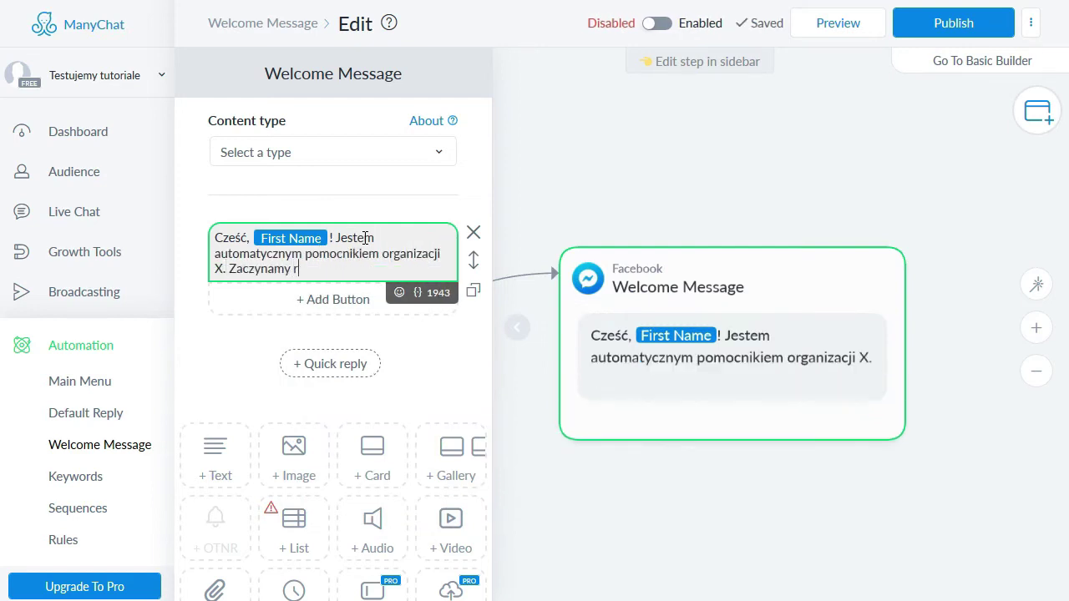
type("ozmowę?")
Step: Add a button titled "Tak!" to the welcome message and make it start another flow
left_click(333, 299)
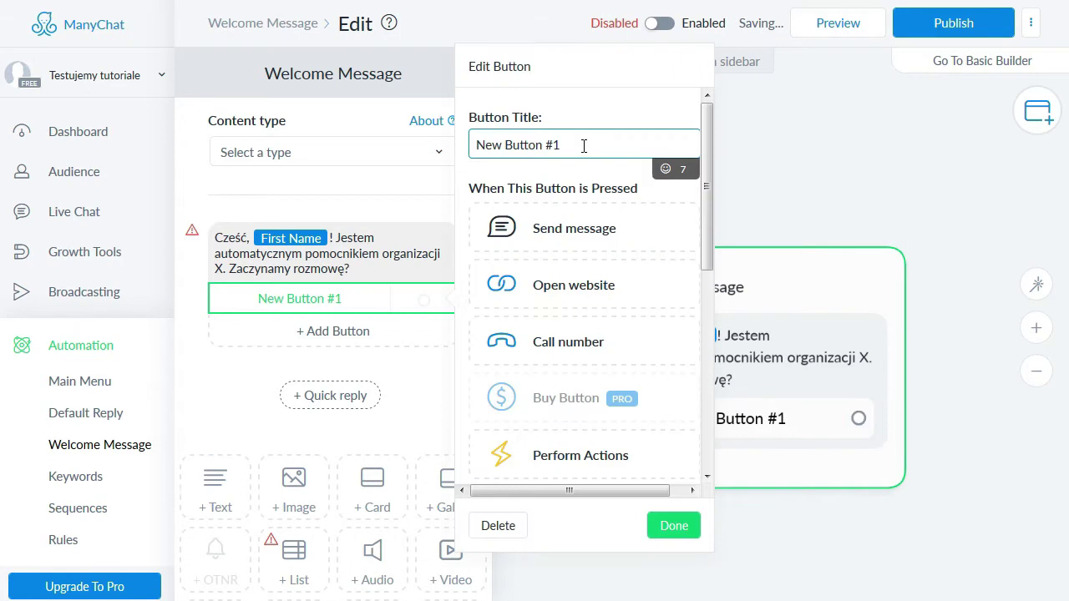
left_click_drag(583, 145, 466, 146)
type("Tak")
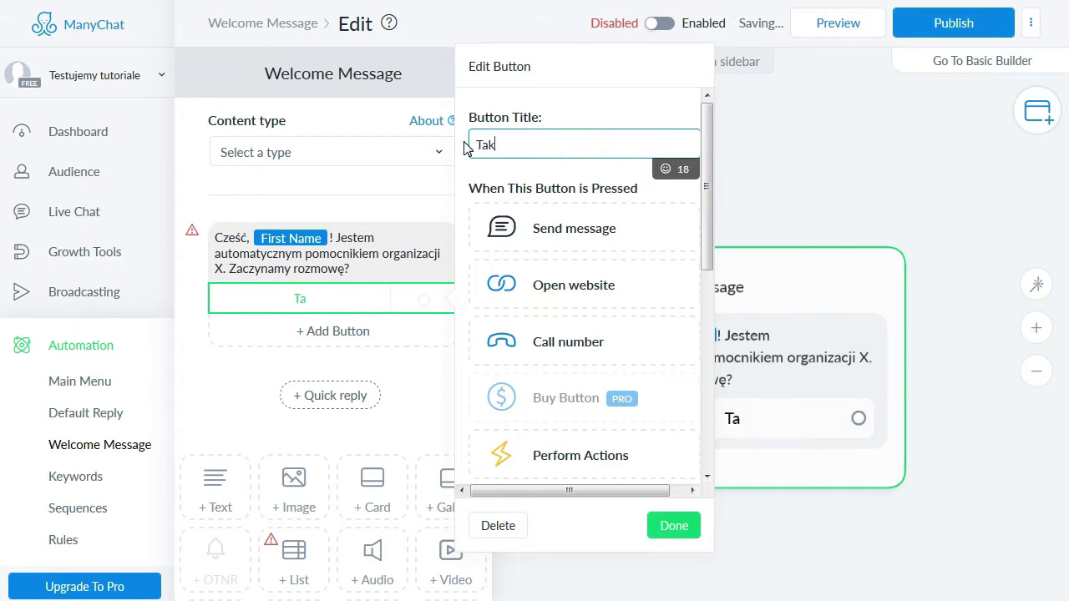
type("!")
left_click_drag(715, 163, 716, 212)
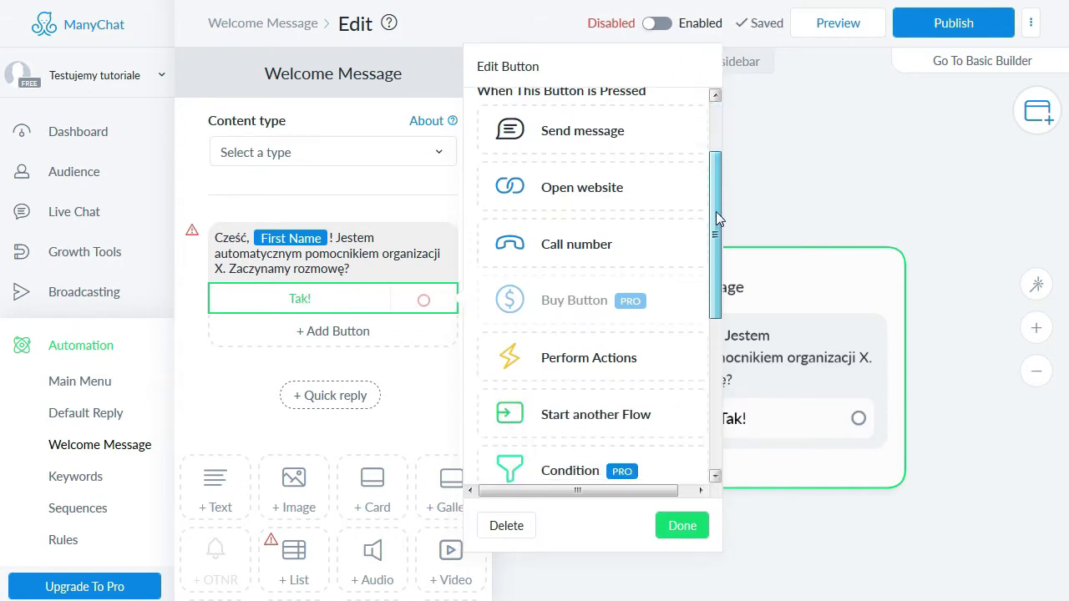
left_click(658, 420)
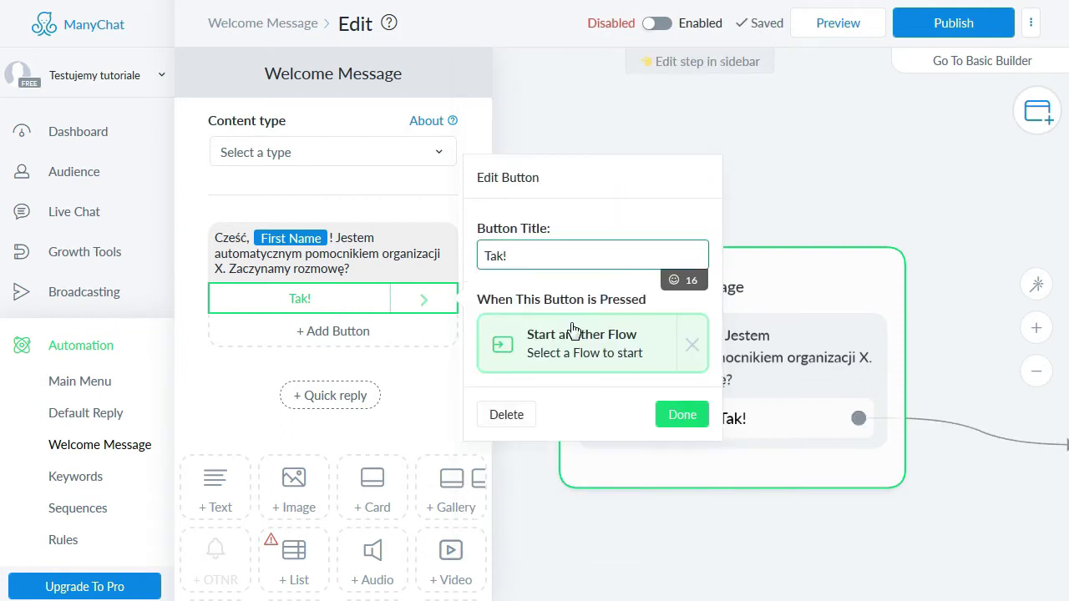
Step: Set the flow started by the "Tak!" button to "Podstawowe informacje"
left_click(590, 340)
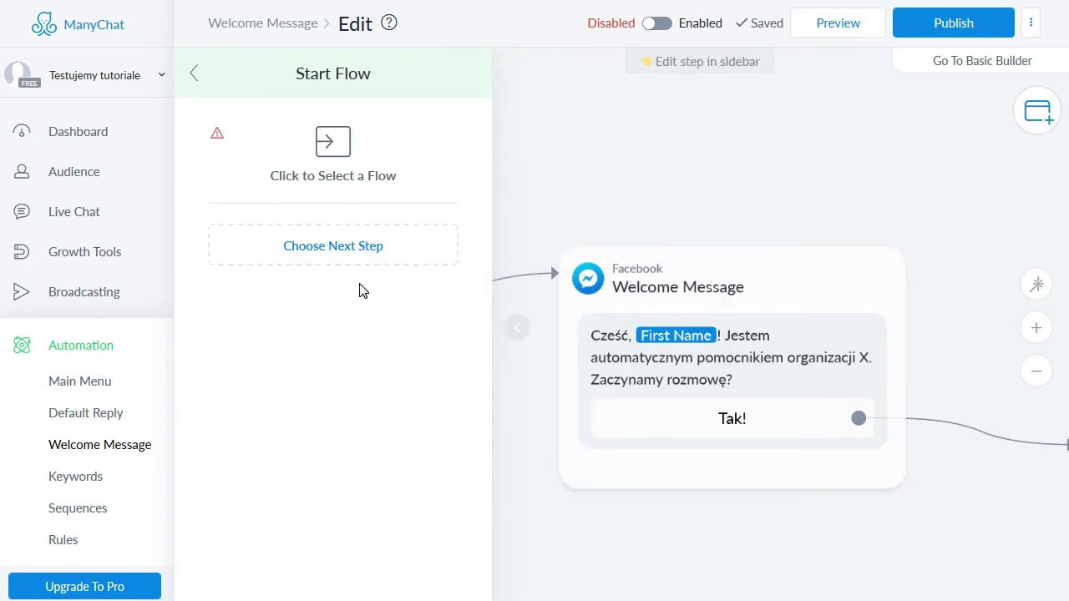
left_click(339, 151)
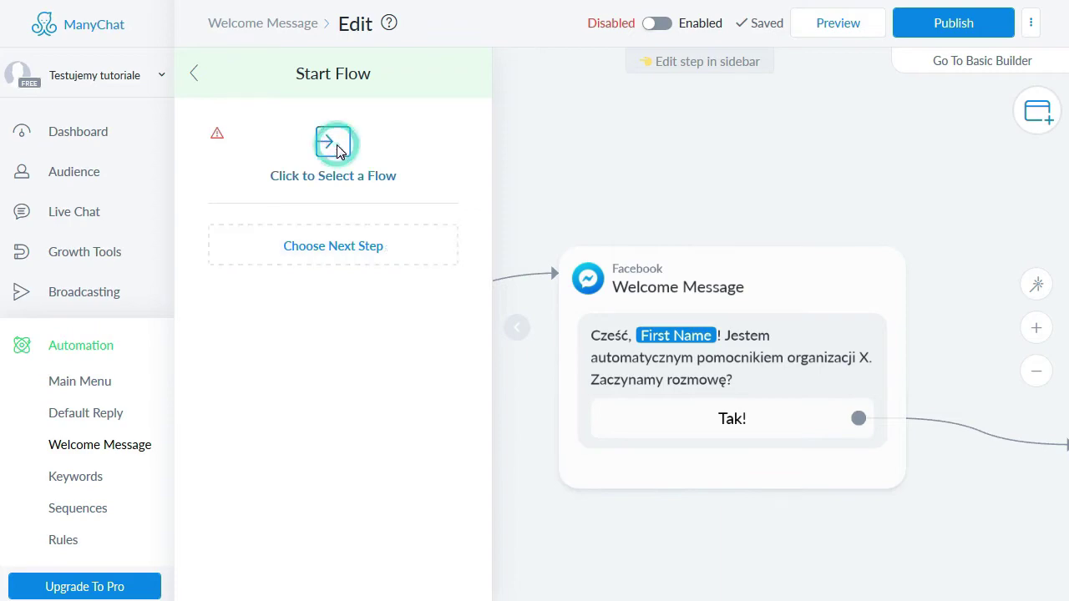
left_click(688, 429)
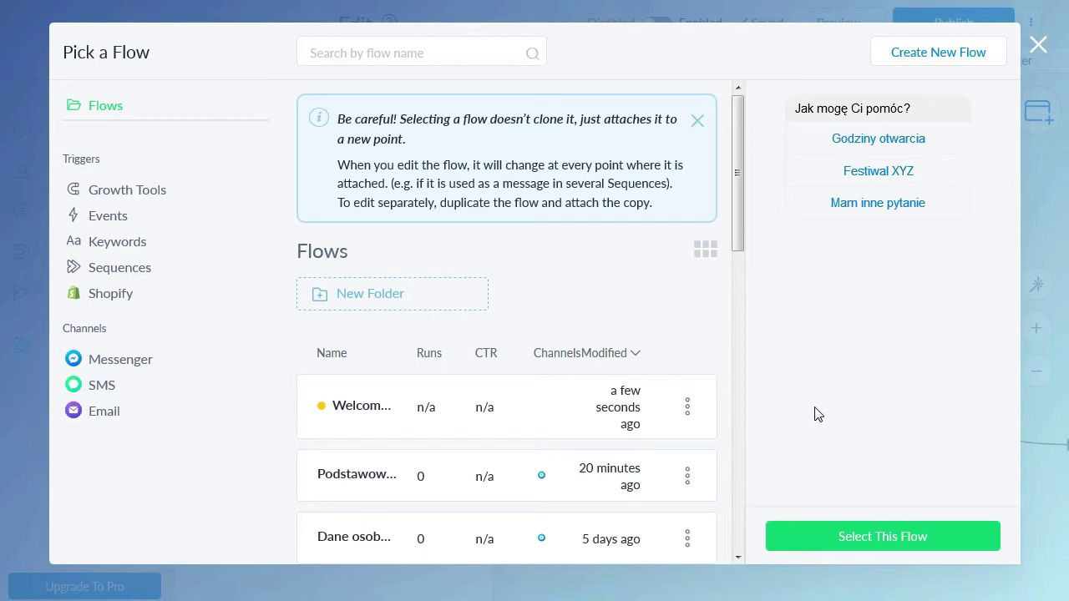
left_click(827, 536)
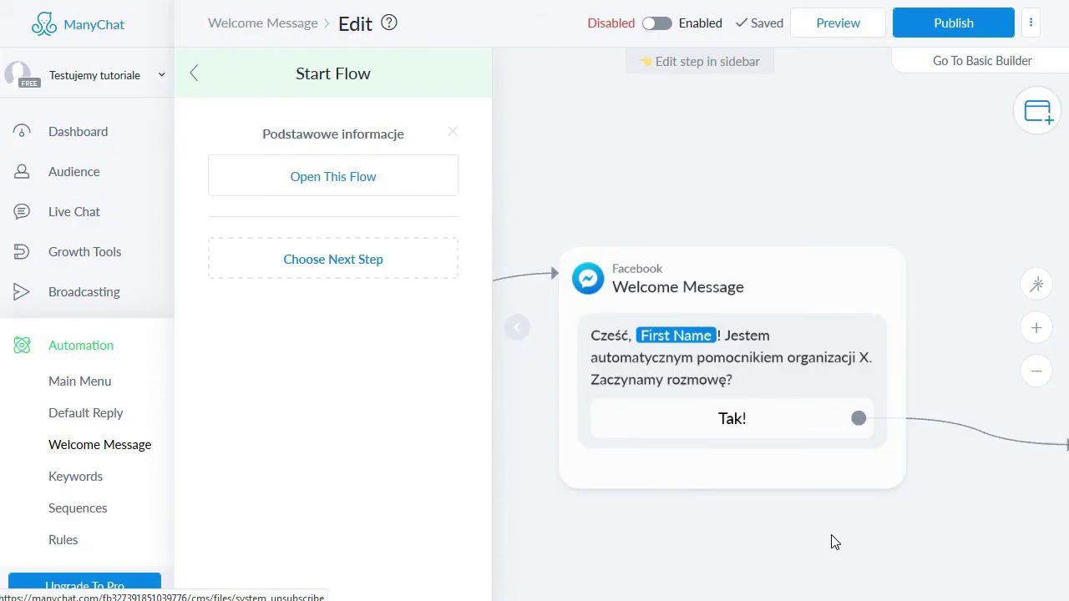
Step: Publish the Welcome Message flow and switch it to enabled
left_click(1036, 371)
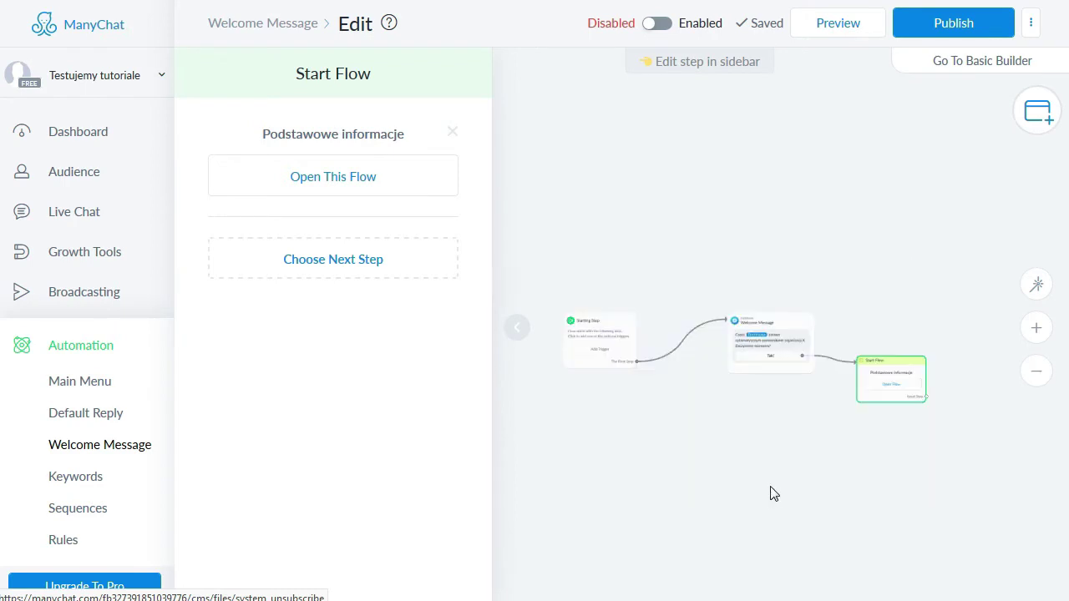
left_click(936, 25)
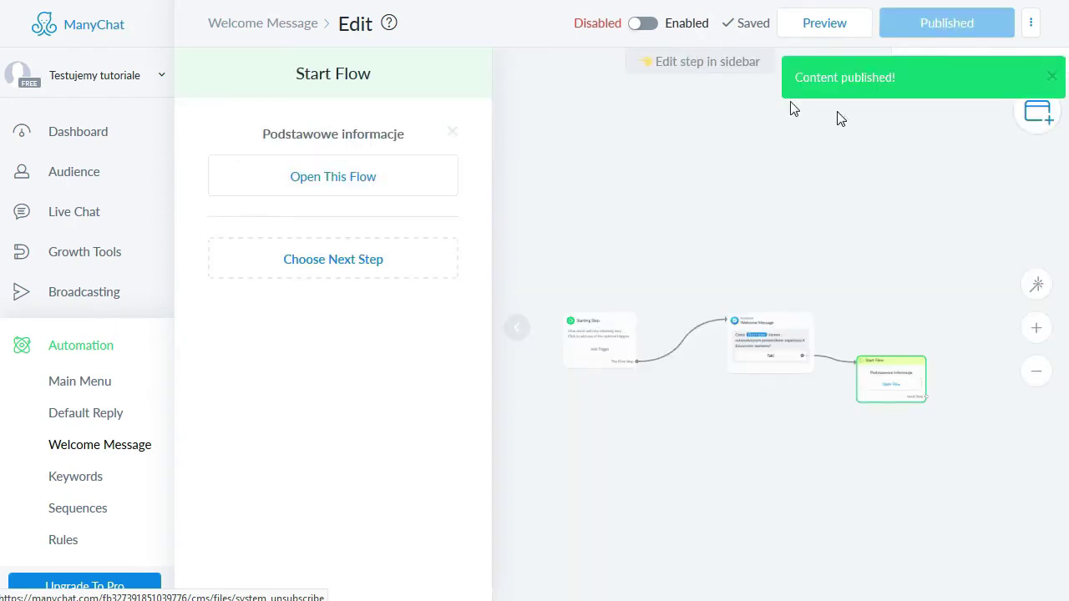
left_click(643, 23)
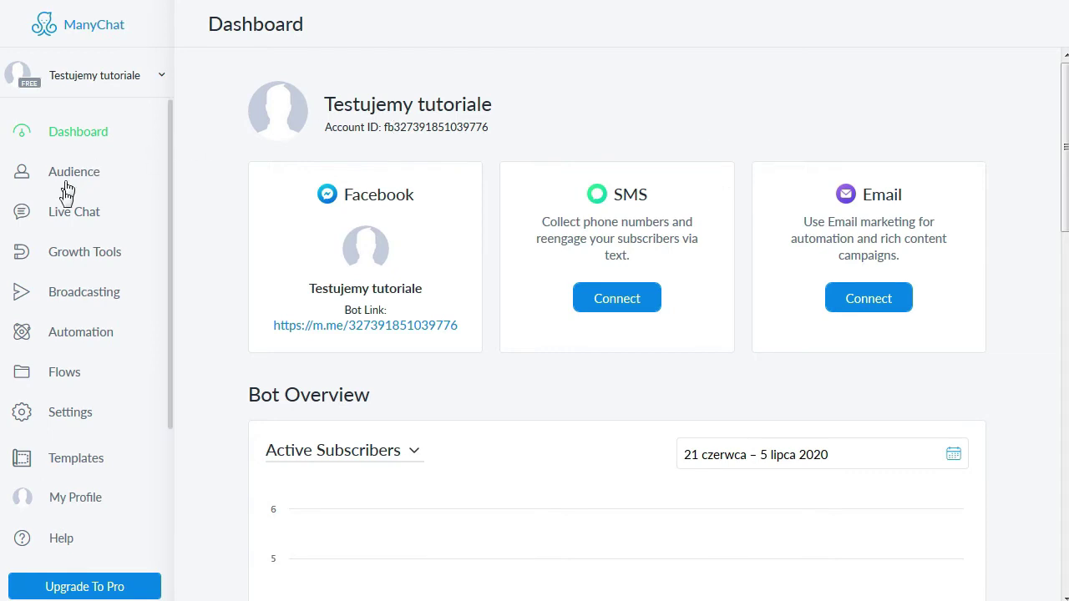
Step: Create a new growth tool named "Link" of the Messenger Ref URL type
left_click(68, 253)
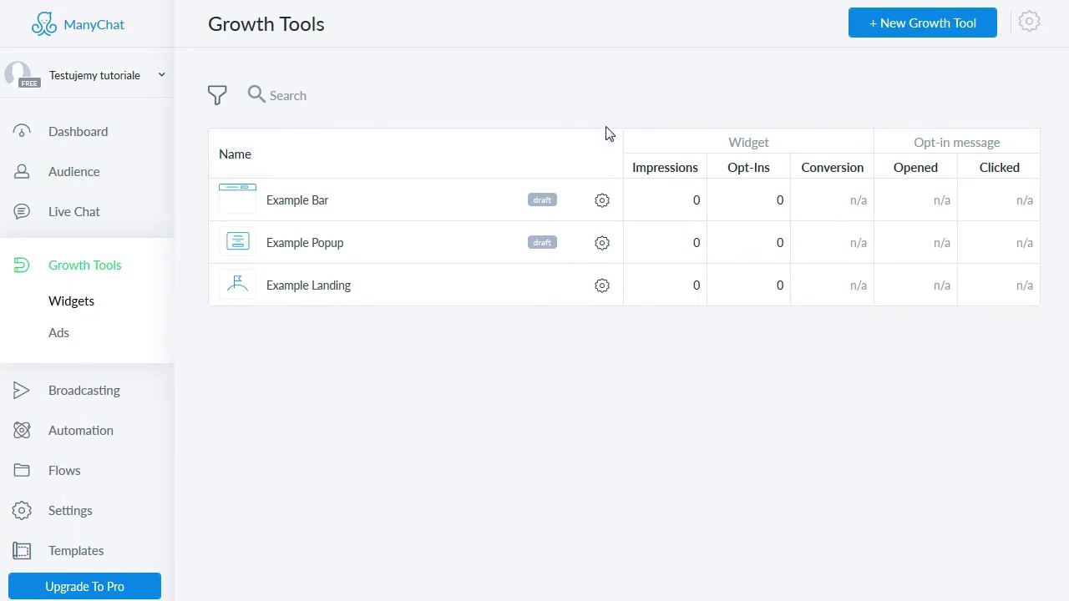
left_click(925, 29)
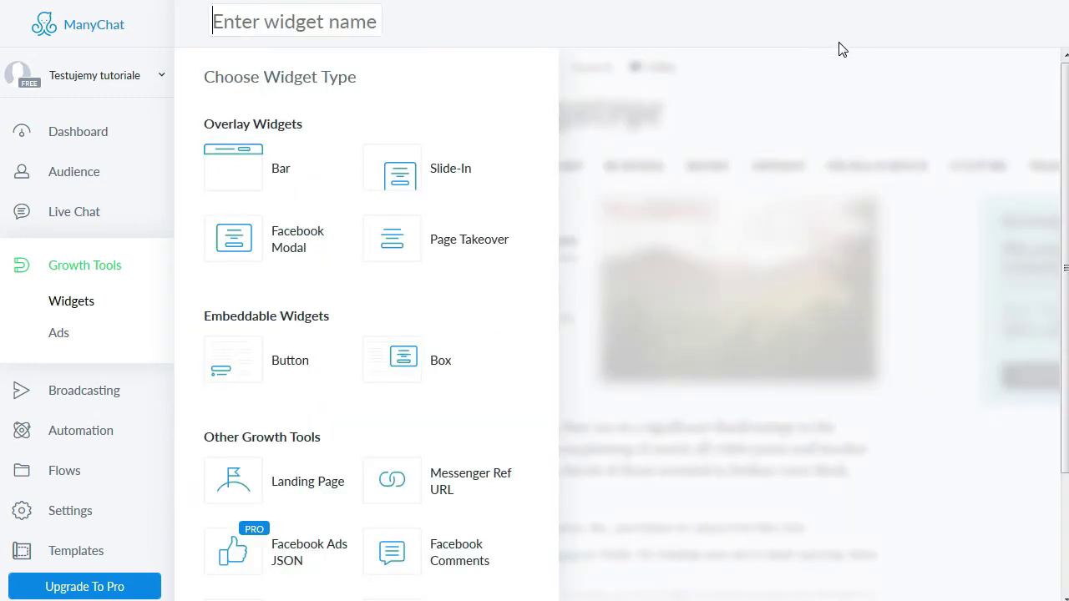
left_click_drag(1064, 75, 1066, 106)
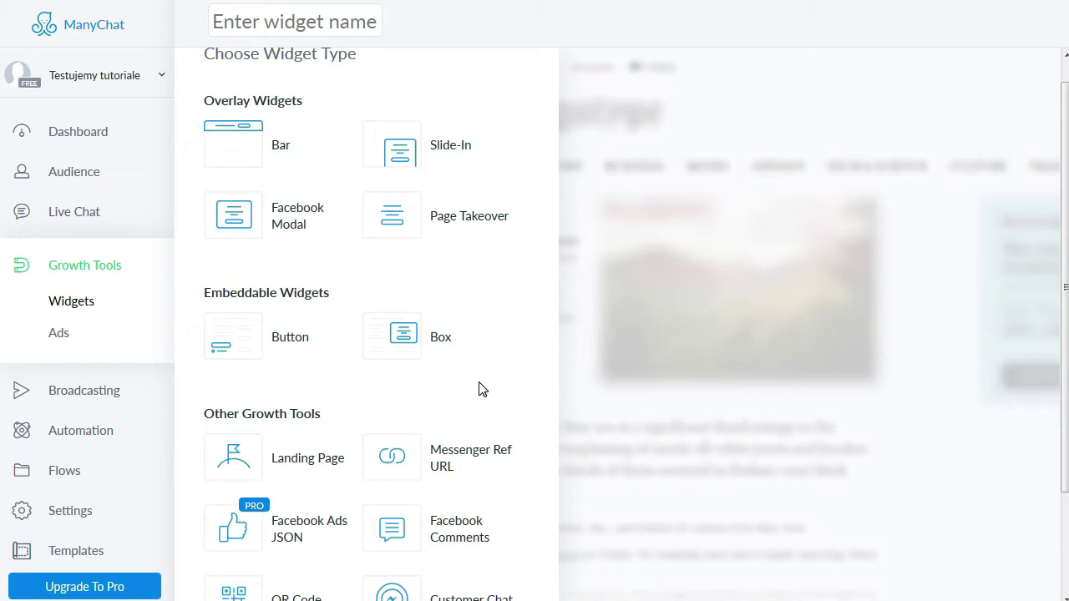
left_click_drag(1062, 93, 1064, 177)
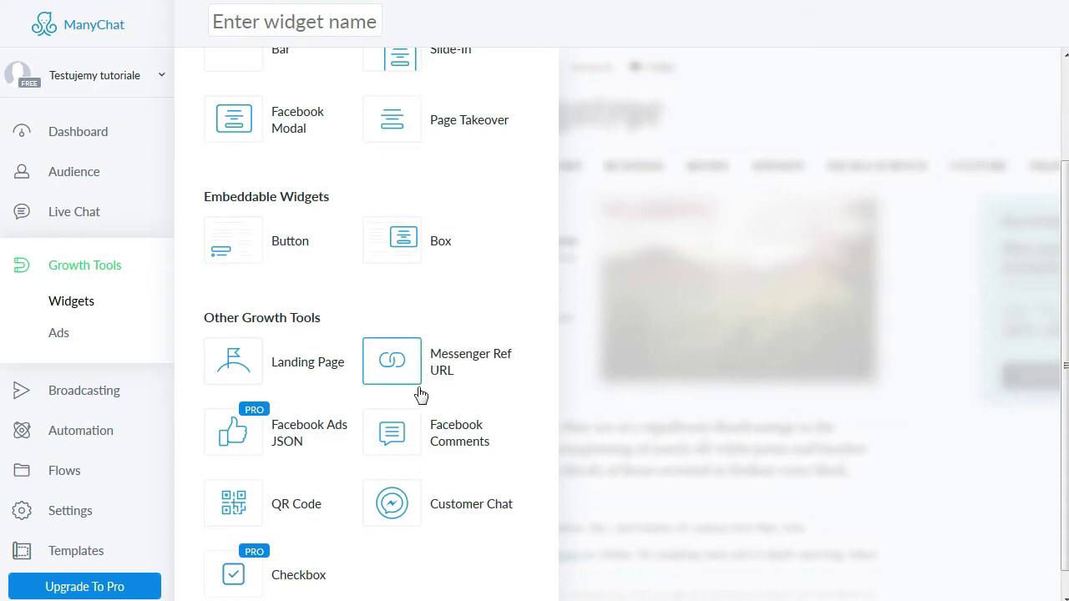
mouse_move(407, 440)
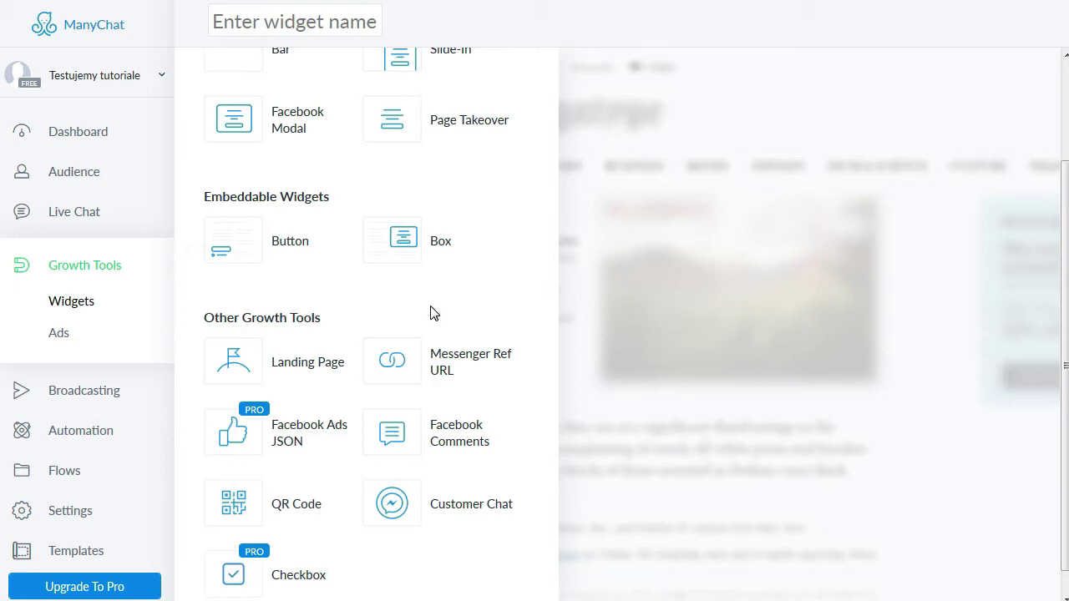
left_click(334, 22)
type("Link")
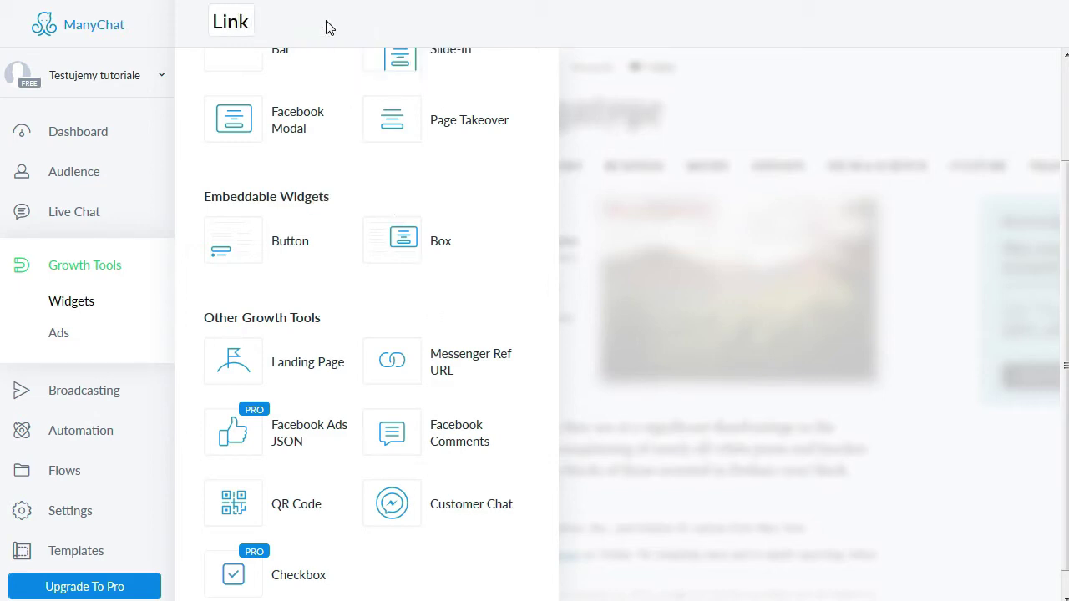
left_click(434, 355)
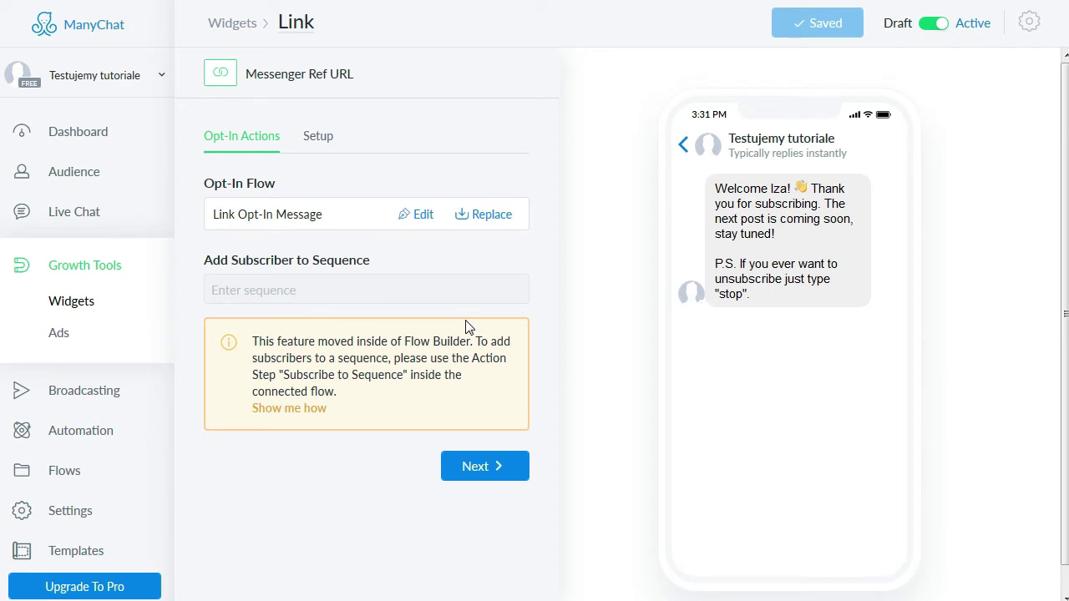
Step: Replace the Link widget's opt-in message text with "Cześć, cieszę się, że tu jesteś!" and publish the flow
left_click(418, 219)
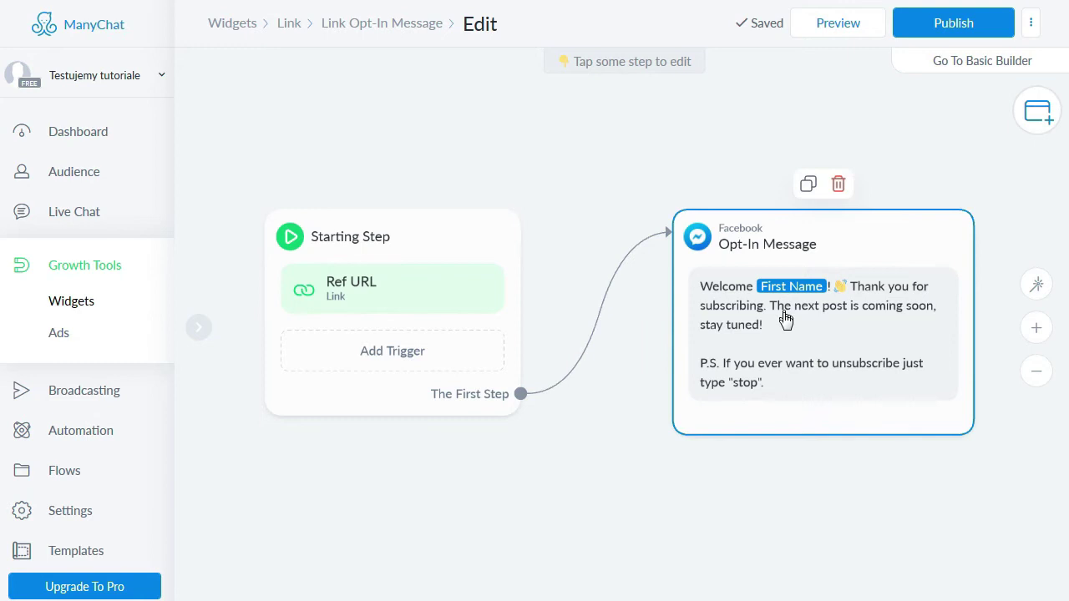
left_click(780, 326)
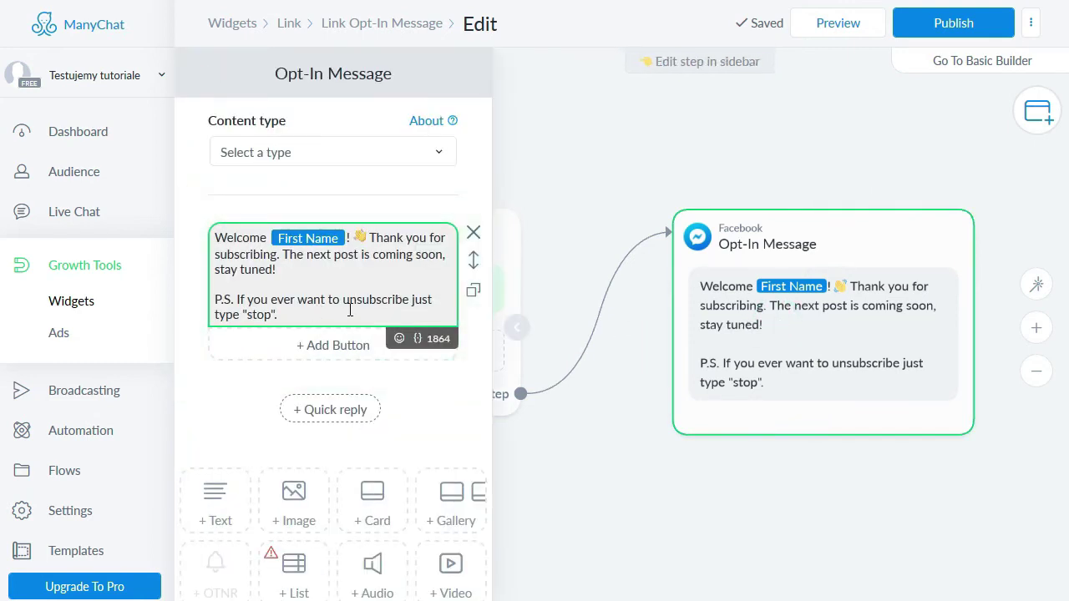
left_click_drag(298, 315, 218, 240)
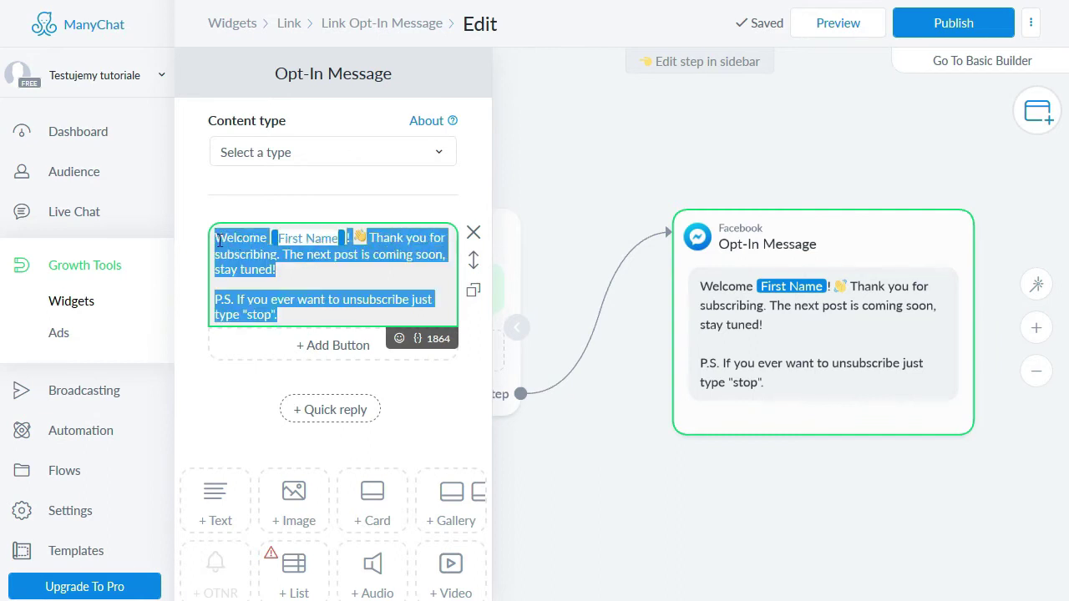
type("Cześć, cieszę się, że tu jesteś!")
left_click(420, 373)
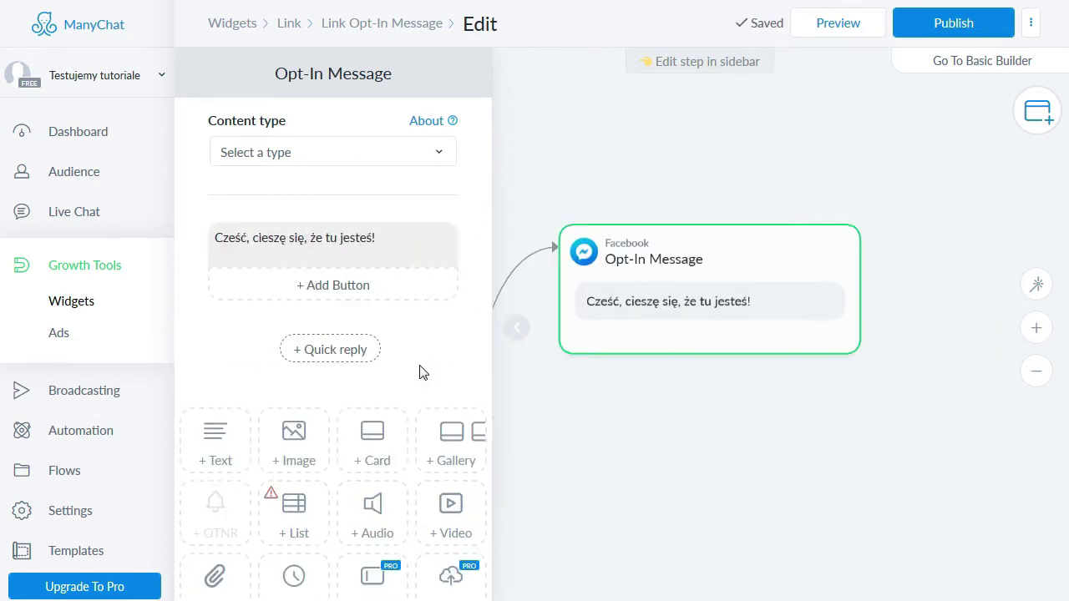
left_click(915, 32)
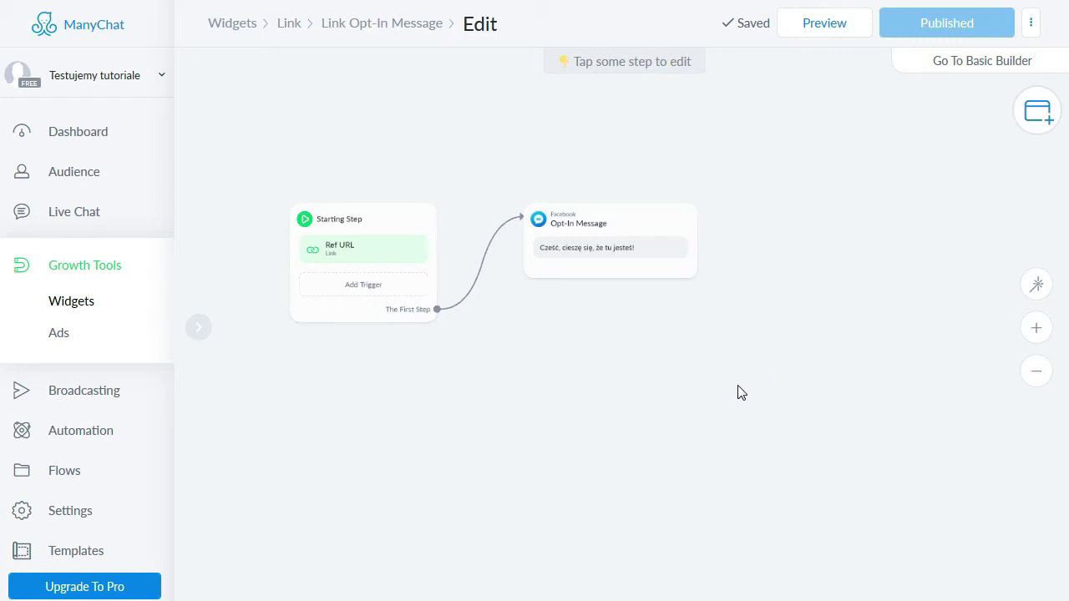
Step: Add a Start Flow step to the opt-in flow and assign the "Podstawowe informacje" flow to it
left_click(1034, 117)
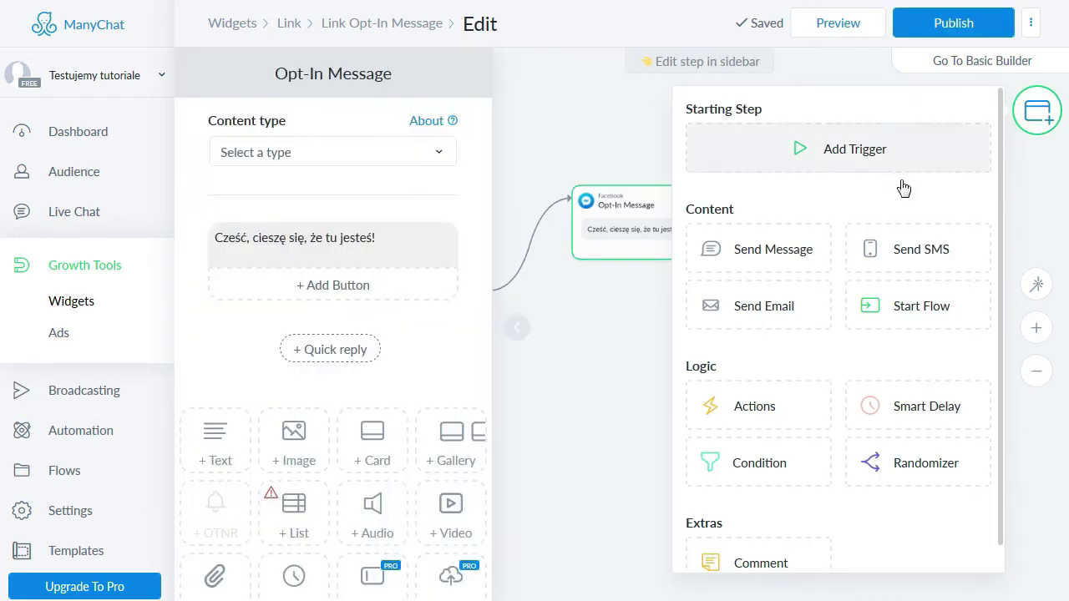
left_click(933, 308)
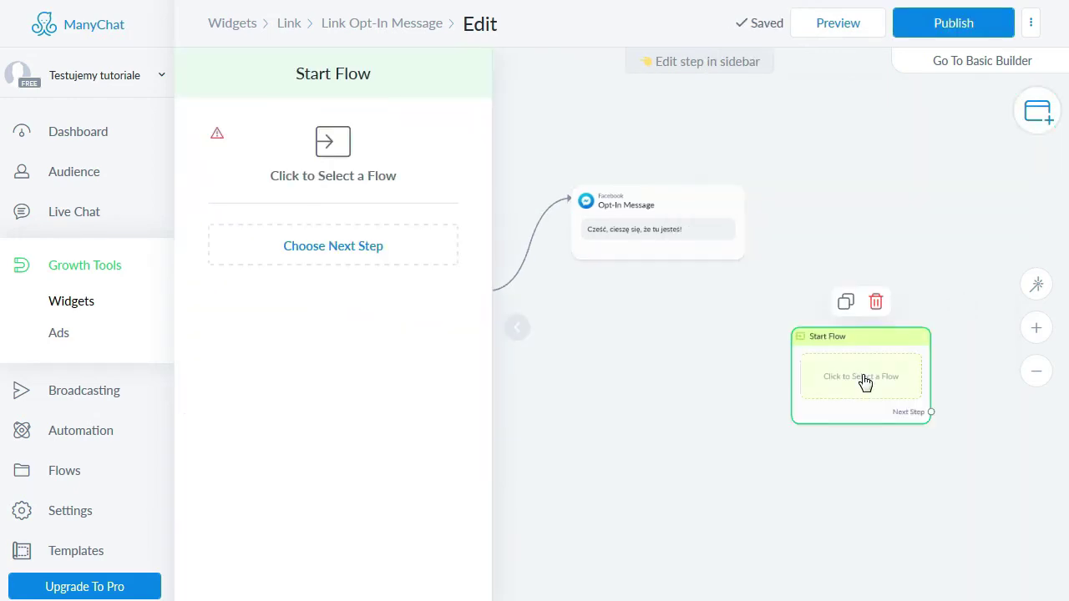
left_click(865, 381)
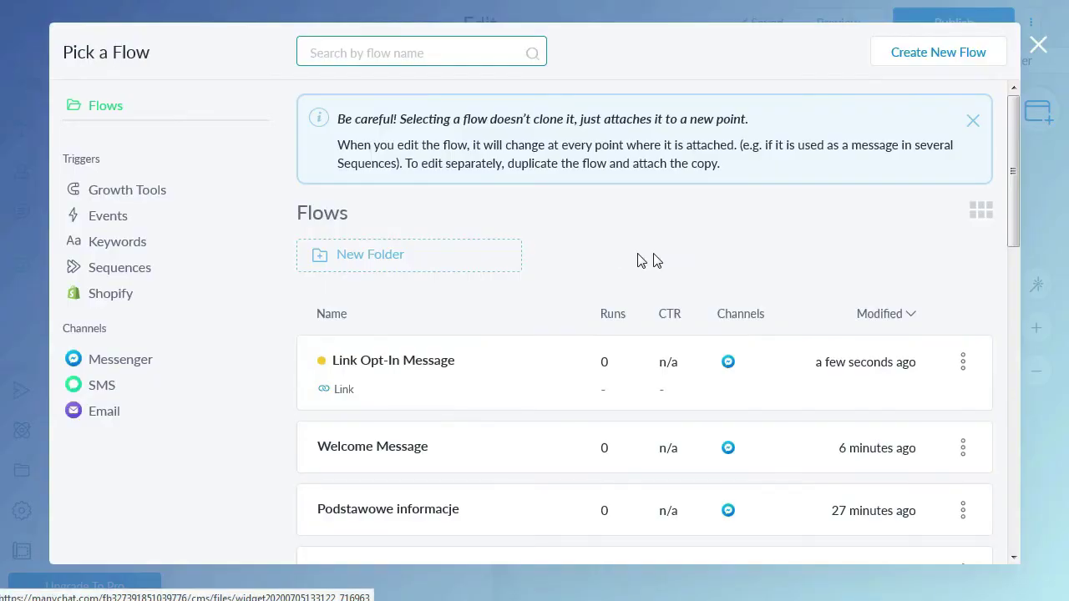
left_click(792, 514)
left_click(823, 545)
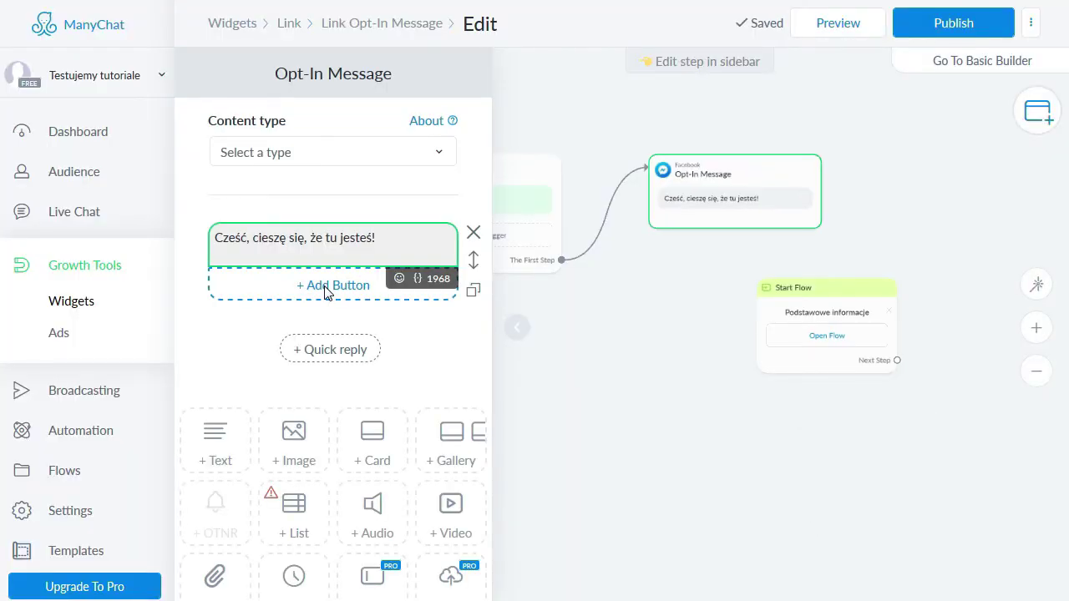
Step: Add a button titled "Zaczynamy!" to the opt-in message without assigning it an action
left_click(325, 287)
type("Zaczynamy!")
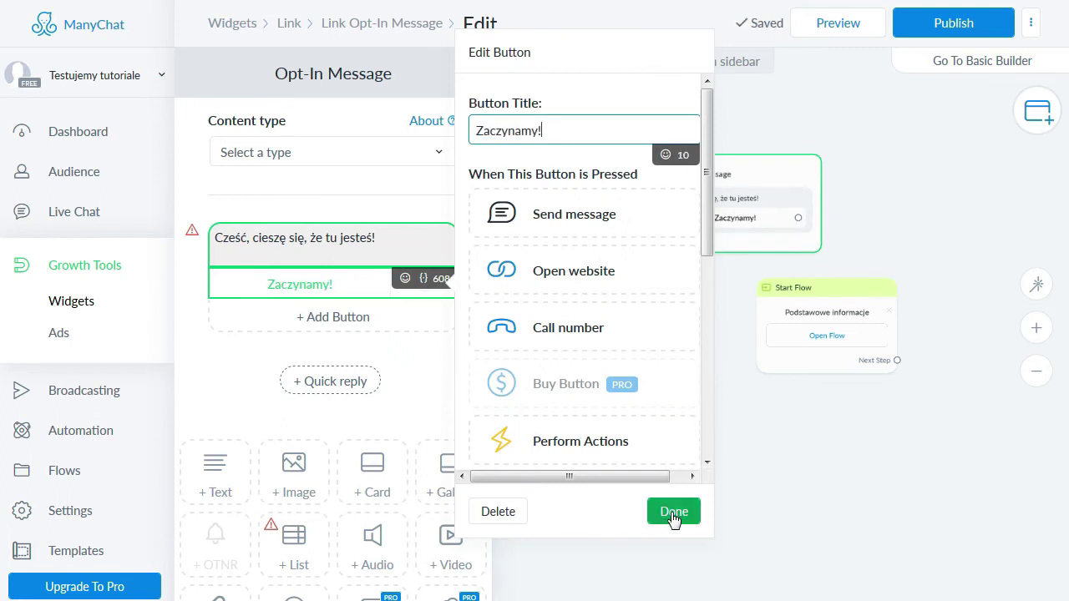
left_click(673, 513)
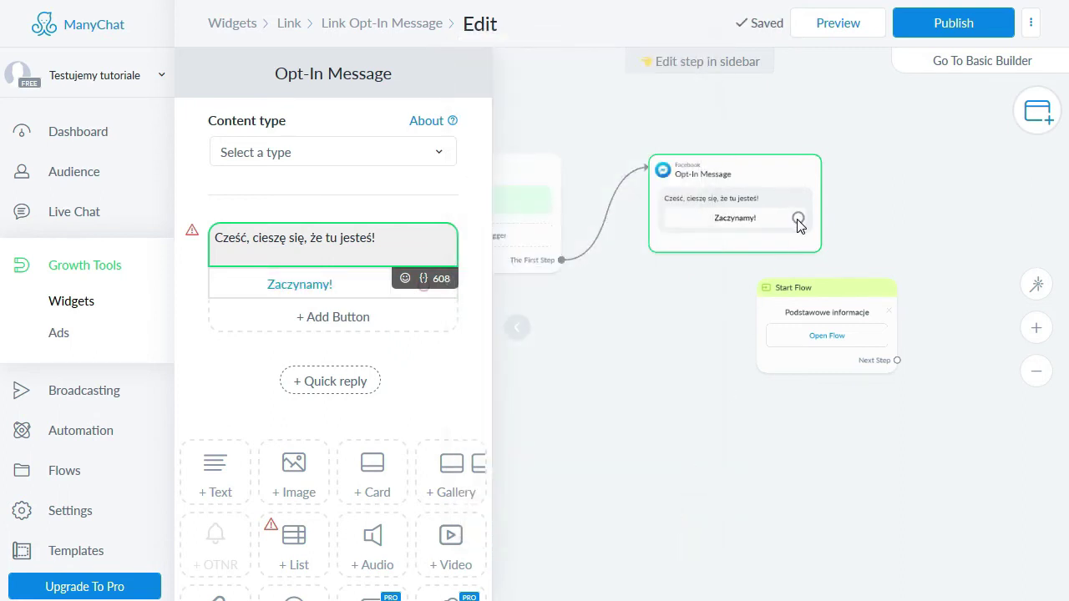
Step: Connect the "Zaczynamy!" button to the Start Flow step for "Podstawowe informacje" and publish the opt-in flow
left_click_drag(797, 219, 892, 313)
left_click(799, 304)
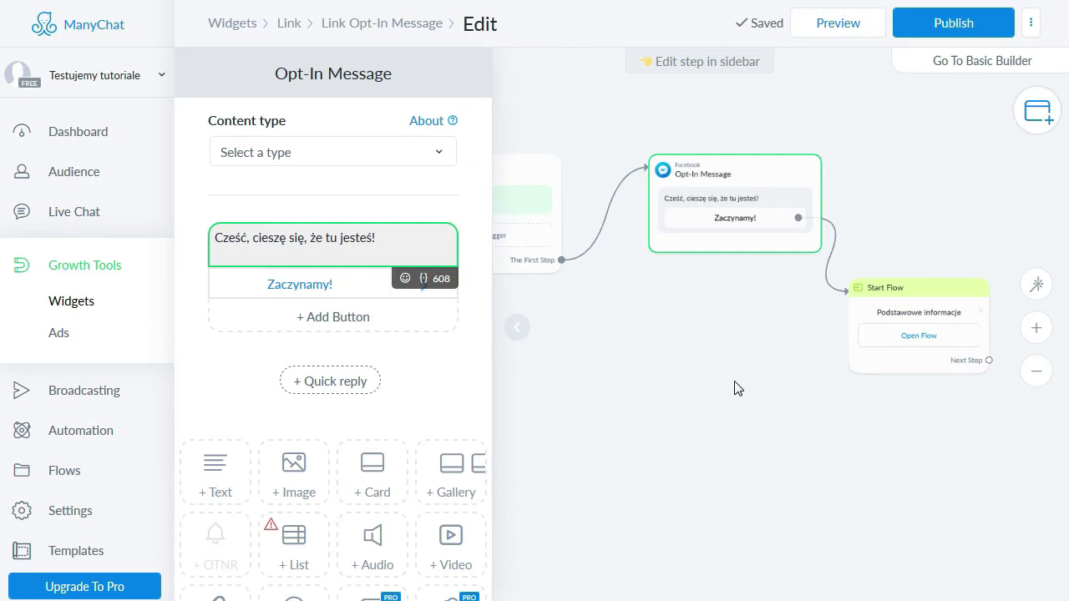
left_click(962, 24)
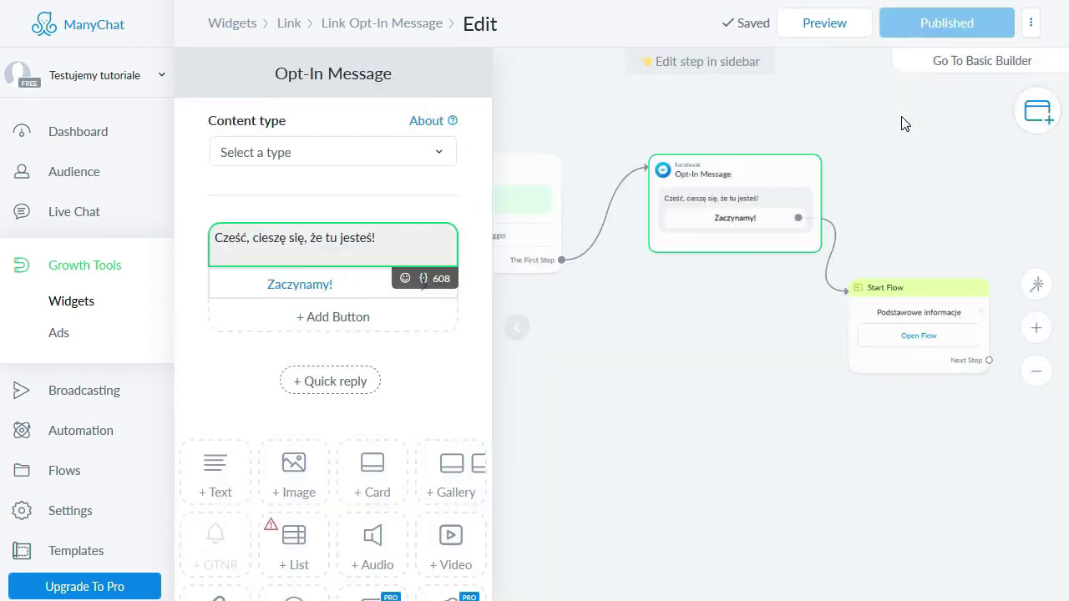
Step: In the Link widget's setup, set the custom ref parameter to "rozmowa", save the widget and copy its Messenger Ref URL
left_click(289, 25)
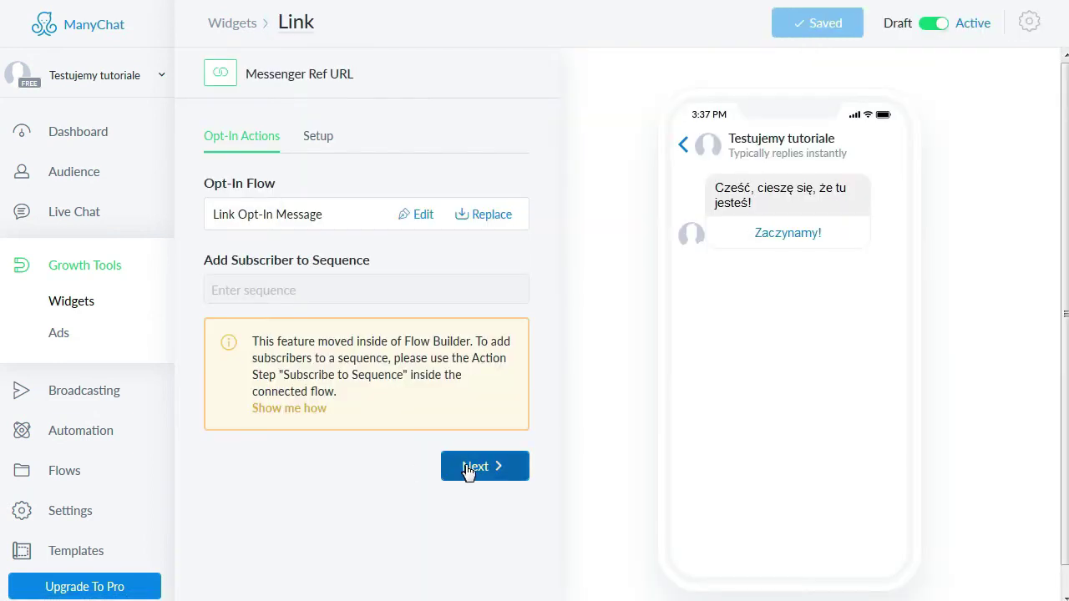
left_click(473, 468)
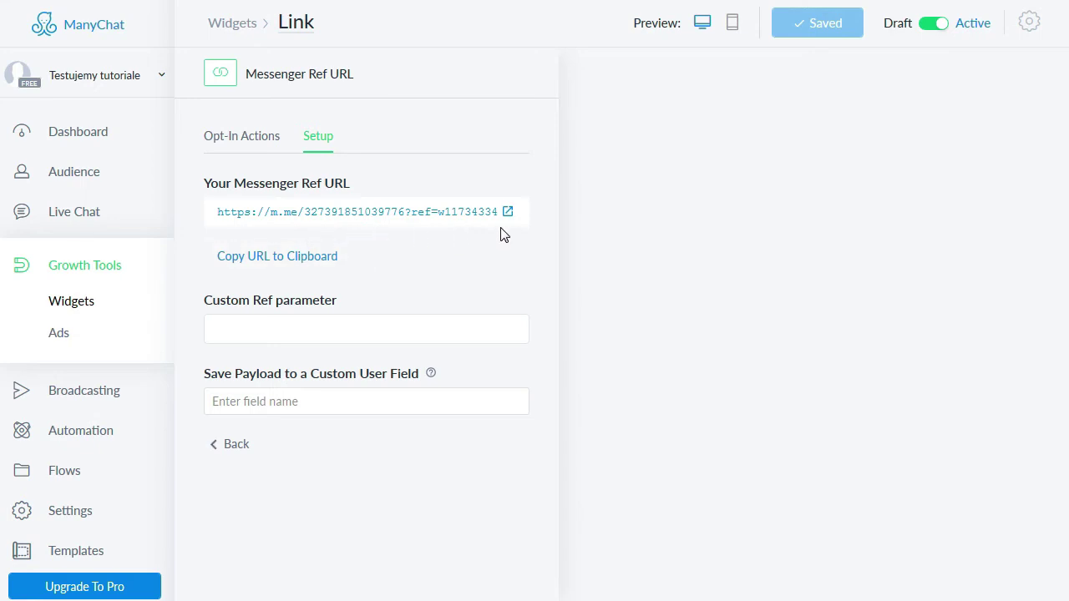
left_click(356, 327)
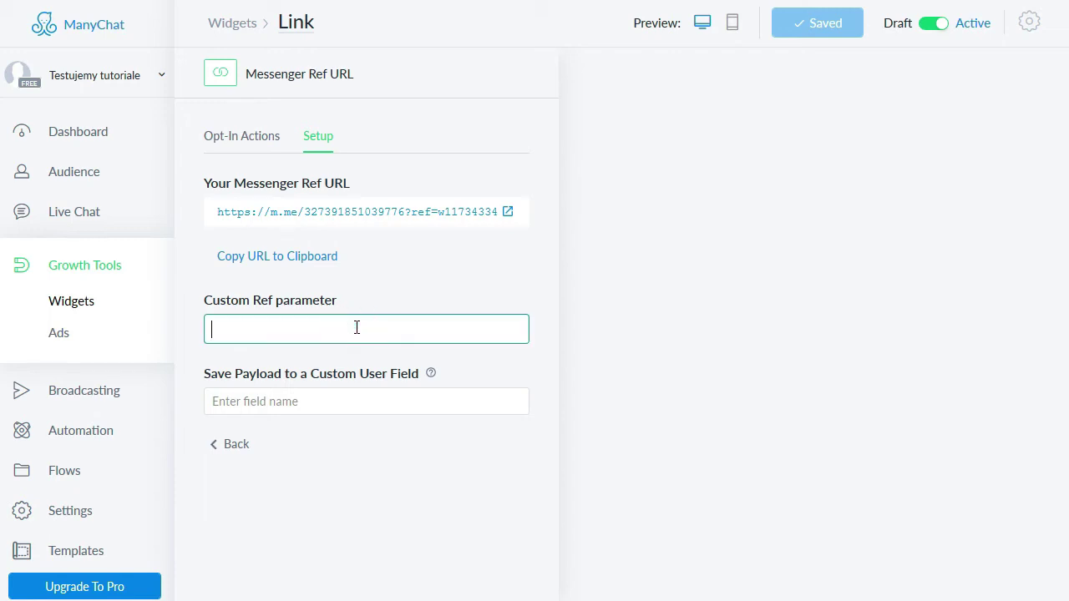
type("rozmowa")
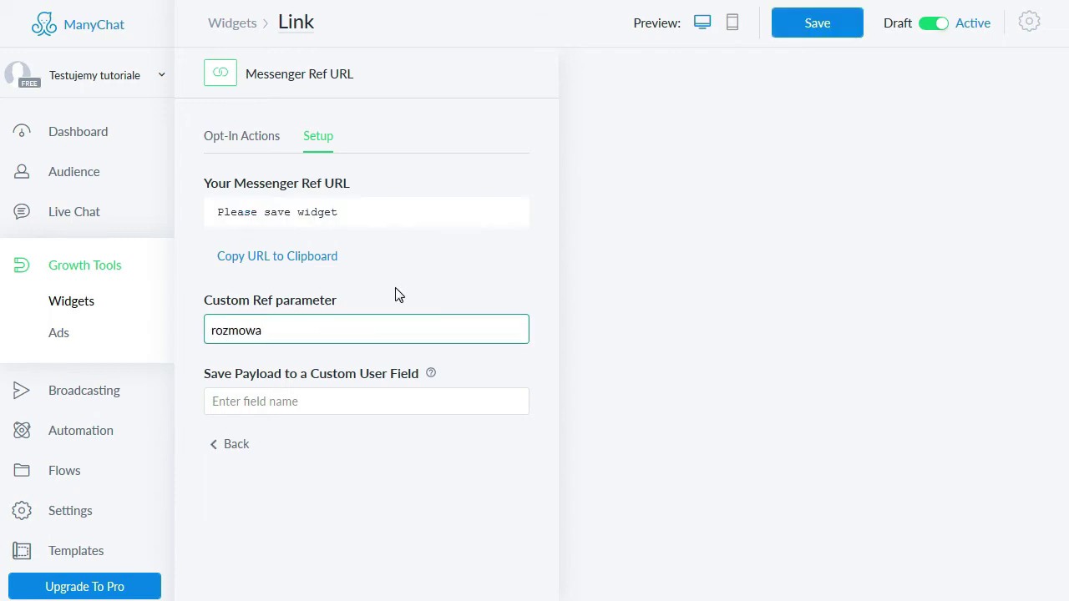
left_click(841, 24)
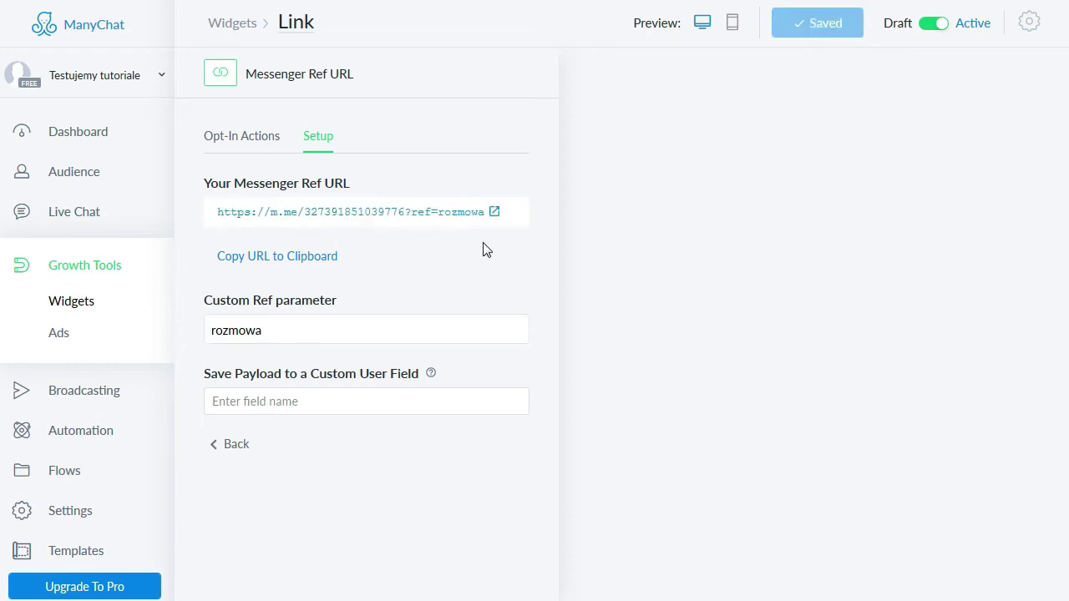
left_click(299, 262)
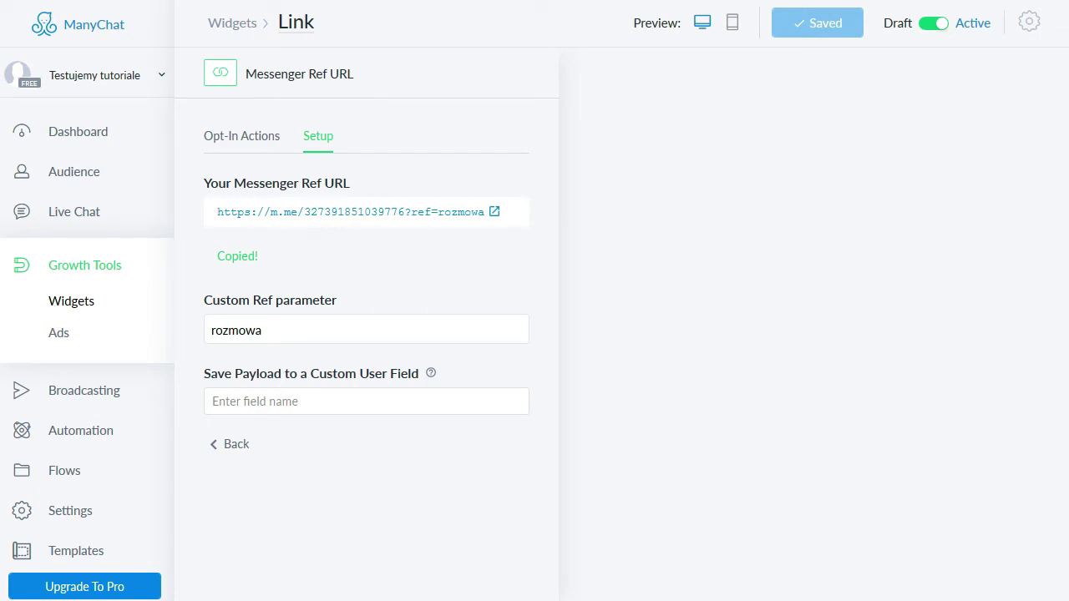
Step: Create a new growth tool named "Komentarze do postu" of the Facebook Comments type
key("alt+Left")
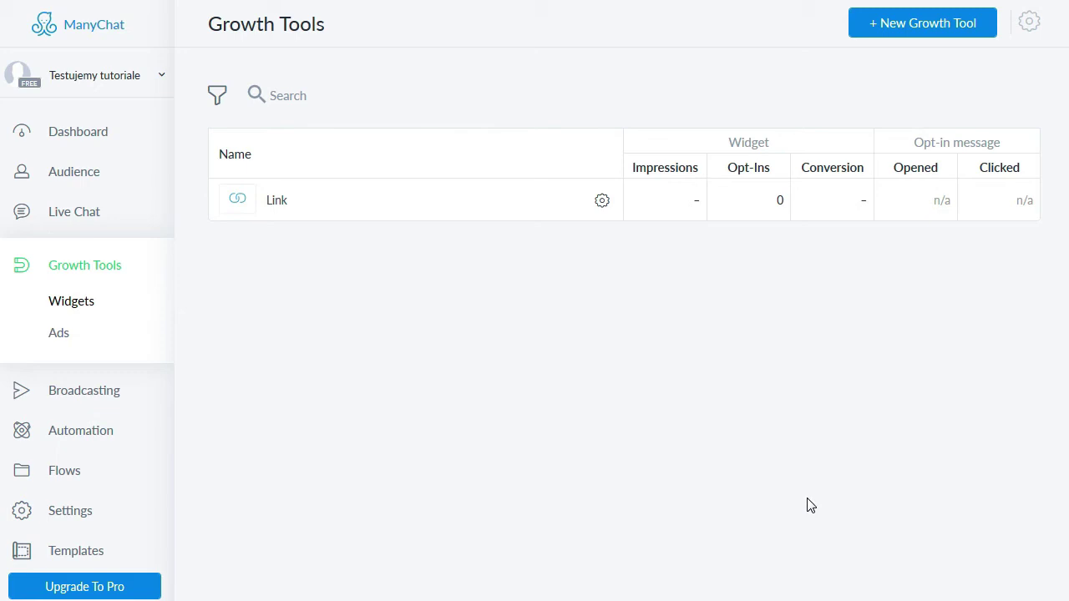
left_click(927, 34)
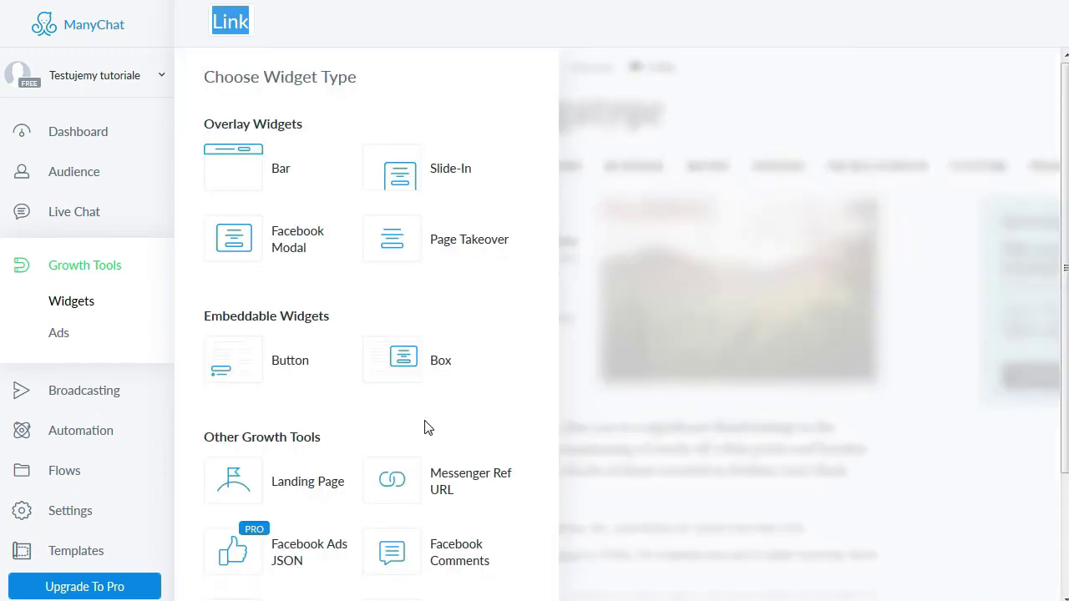
type("Komentarze do postu")
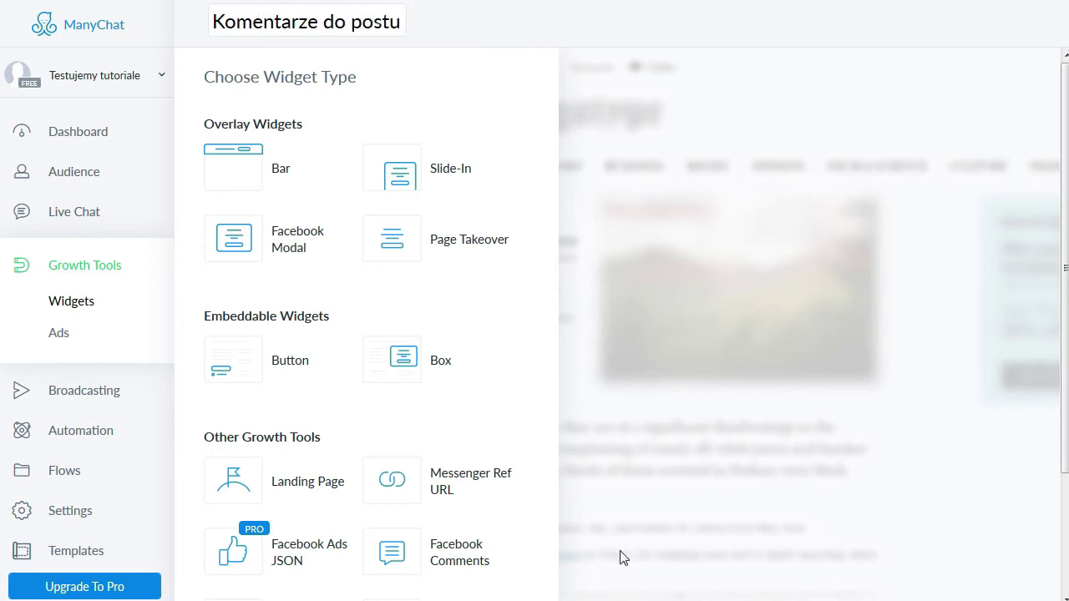
left_click(436, 562)
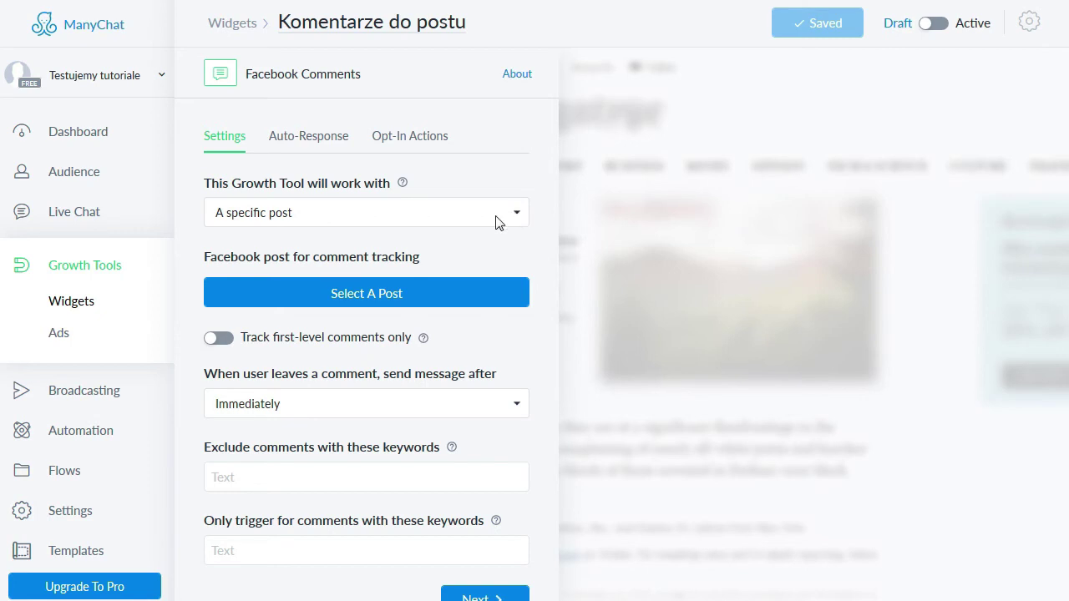
Step: Examine the published and scheduled posts offered for comment tracking and the delay options for sending the message
left_click(429, 293)
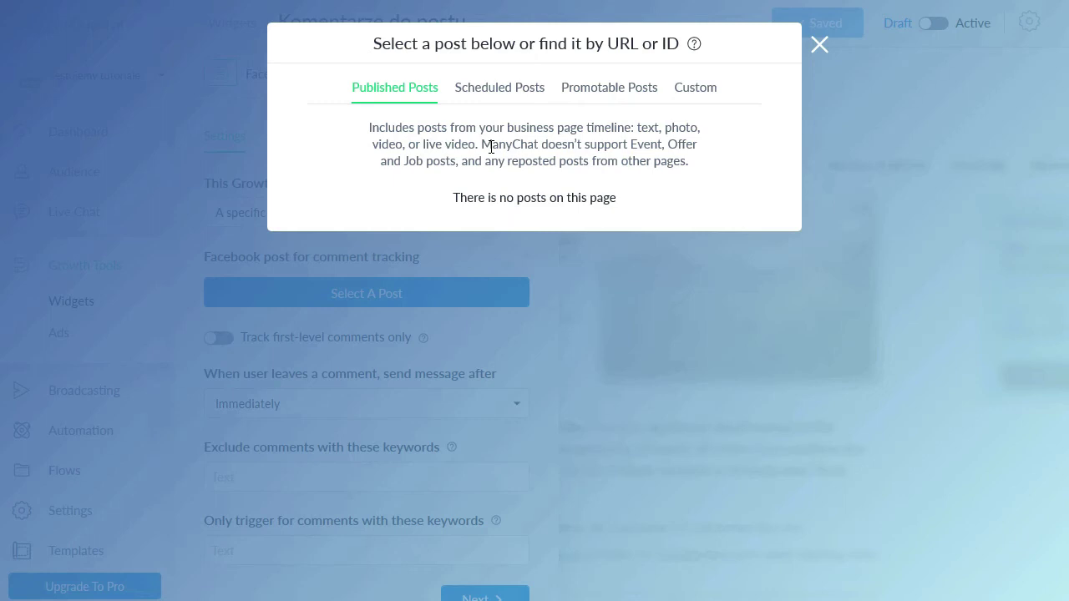
left_click(501, 95)
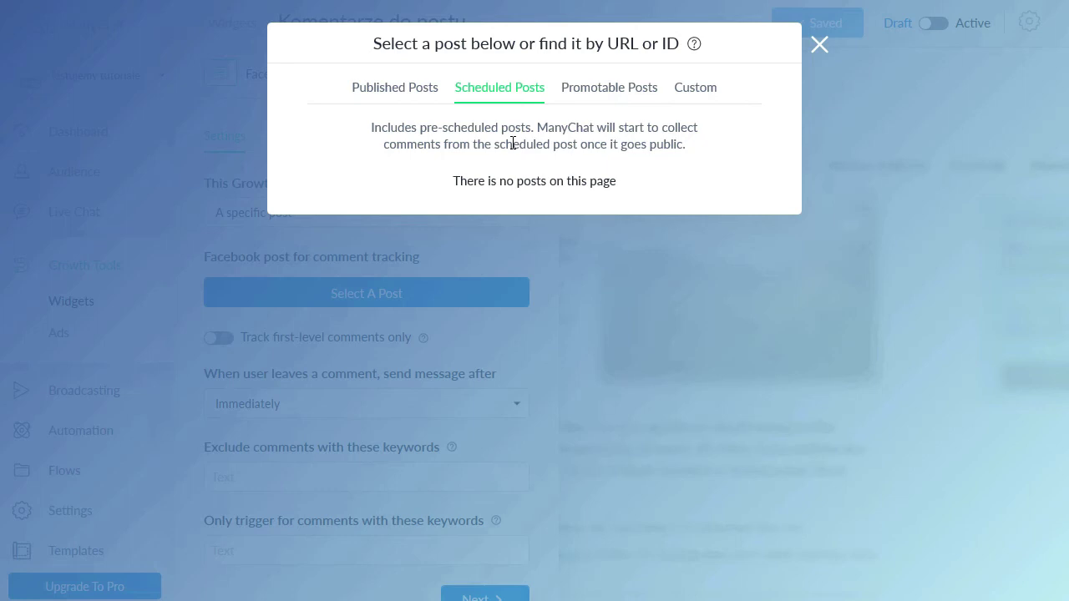
left_click(535, 351)
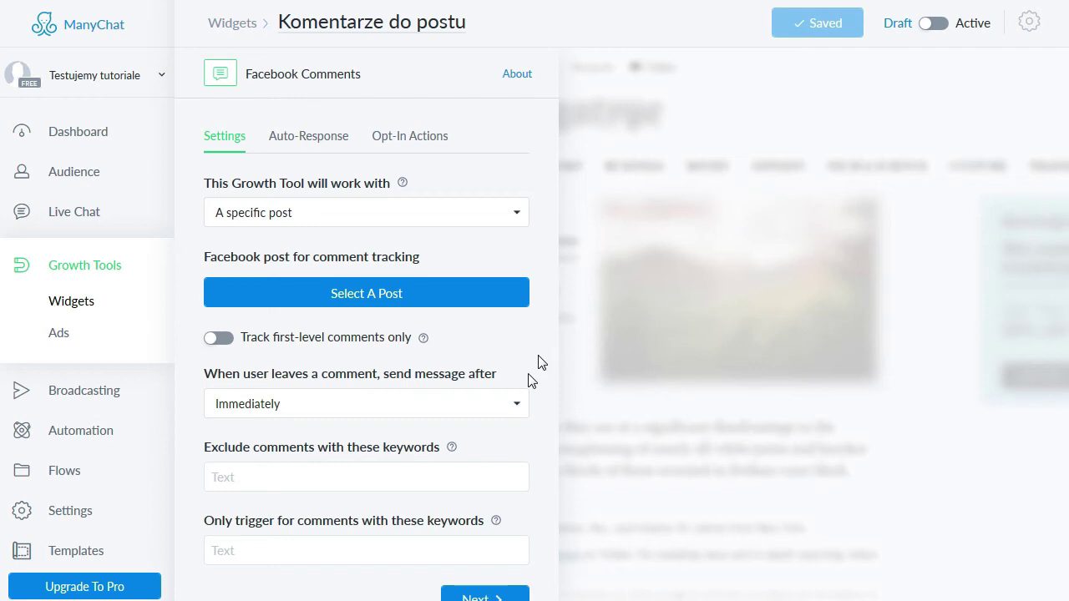
left_click(522, 405)
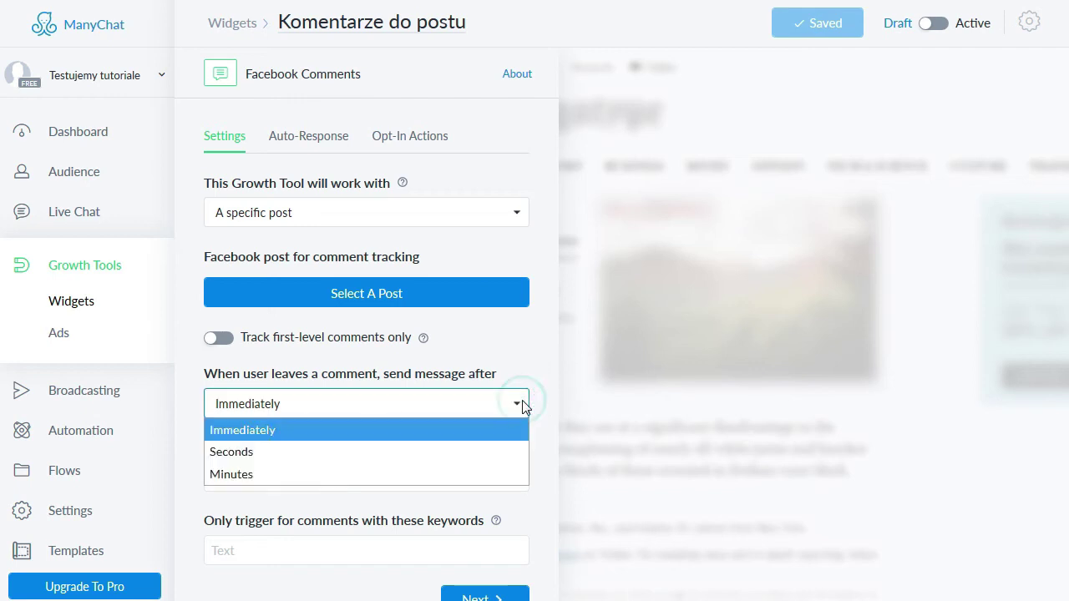
left_click(520, 402)
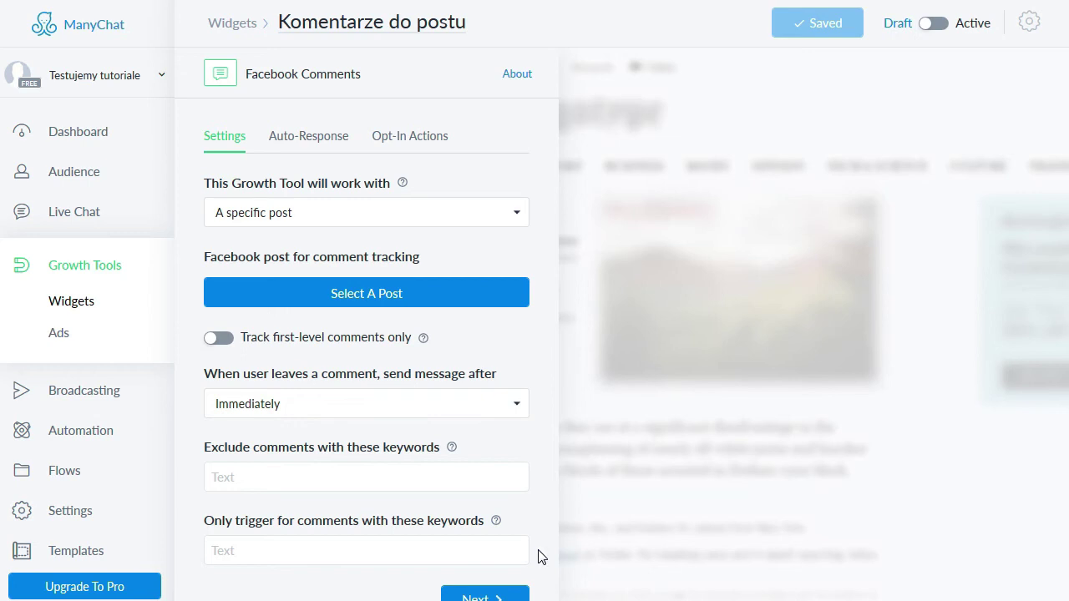
Step: Restrict the comment trigger to the keywords "chcę, chce, chce:), chce:D" and continue to the auto-response settings
left_click(490, 550)
type("chcę, chce, ch")
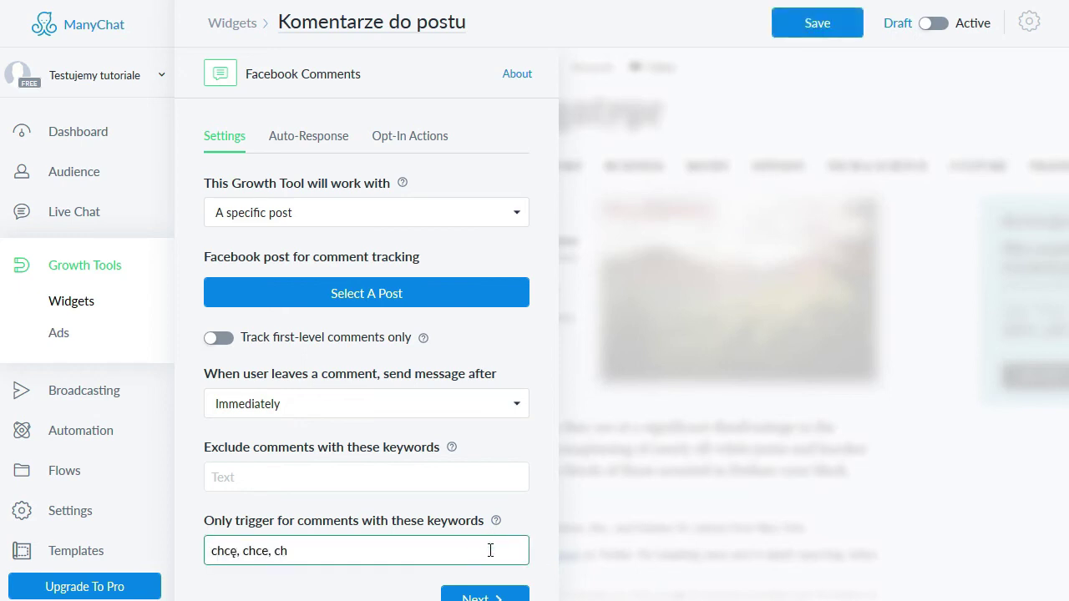
type("ce:), chce:D")
left_click(484, 595)
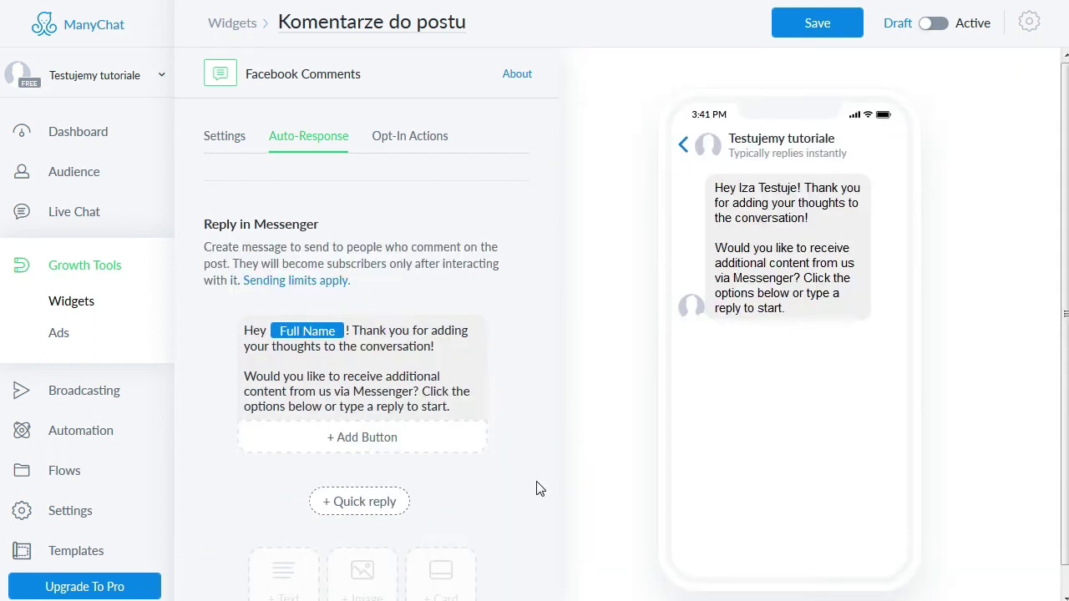
Step: Replace the Messenger auto-response text with "Cześć! Super, że jesteś zainteresowany! Zaczynamy?"
mouse_move(325, 402)
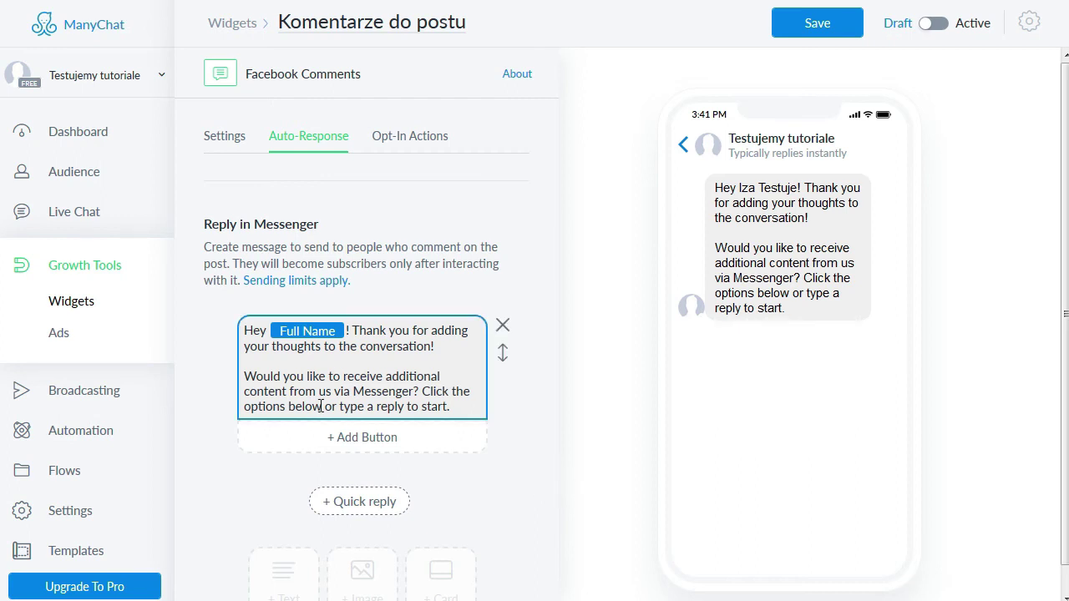
left_click(359, 368)
key("ctrl+z")
key("shift+Up")
key("shift+Up")
key("shift+Up")
key("BackSpace")
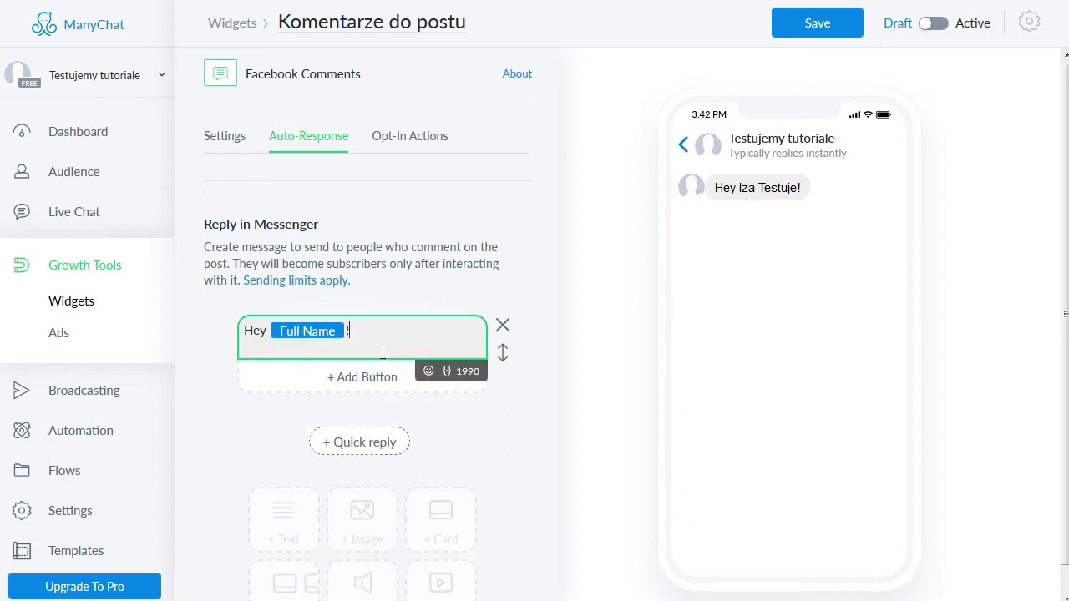
key("ctrl+a")
key("BackSpace")
type("Cześć! Su")
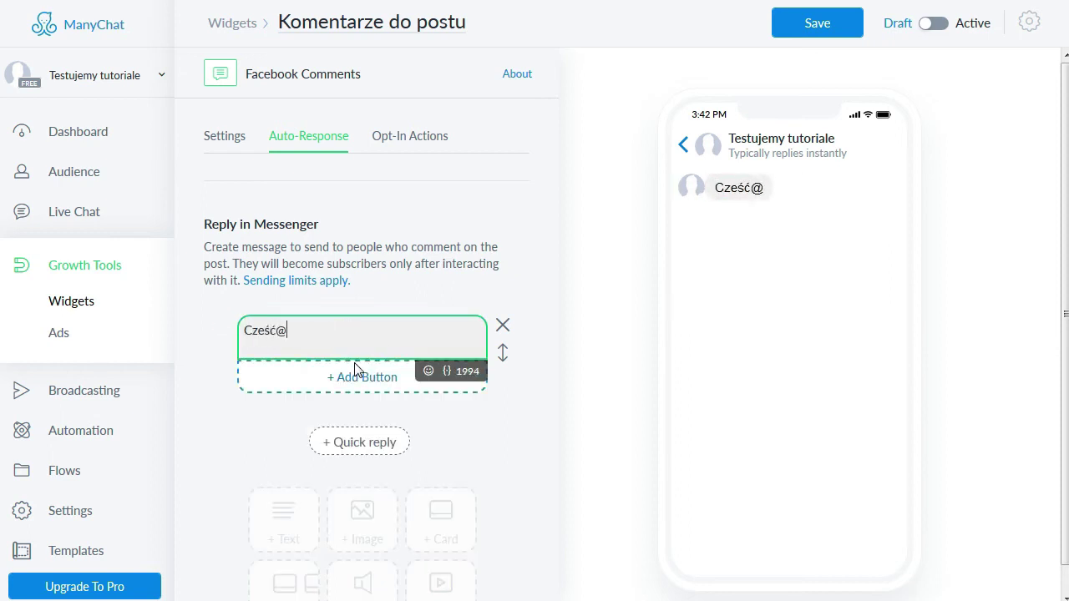
type("per, że jesteś zainteresowan")
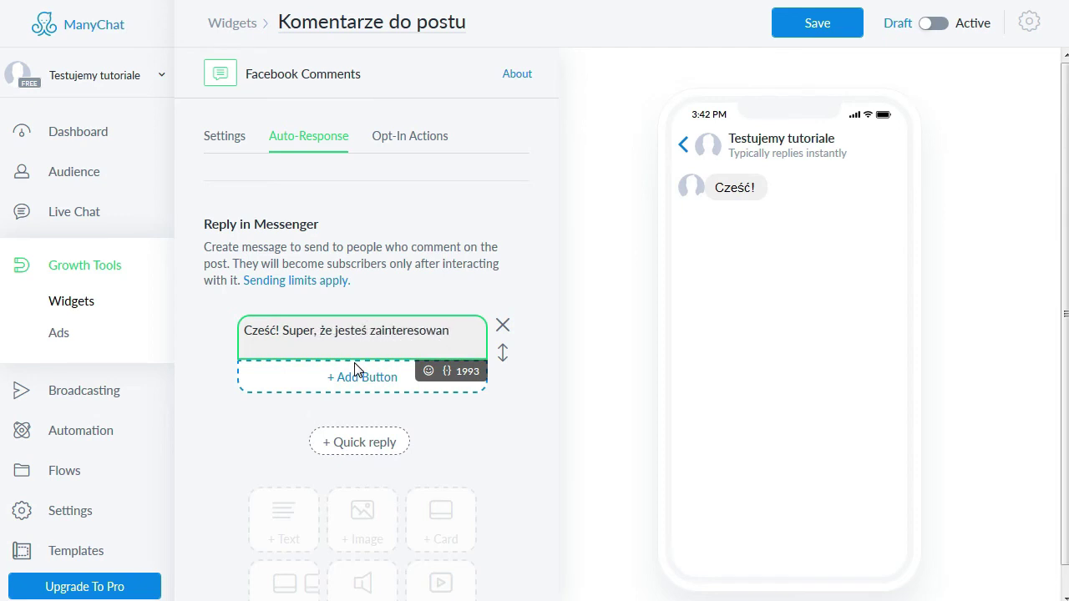
type("y! Zaczynamy?")
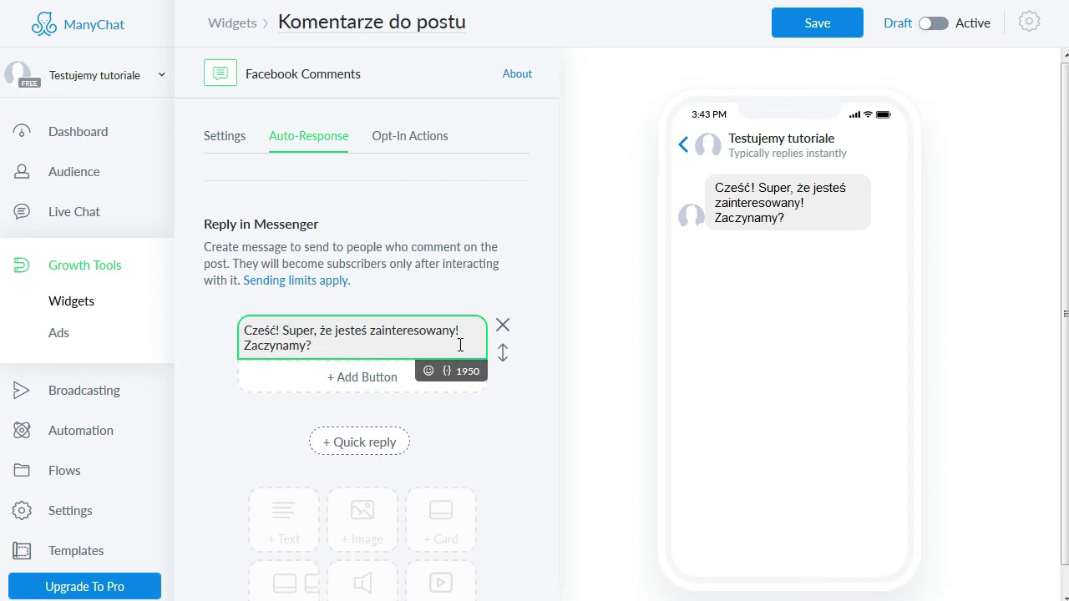
Step: Add a button titled "Tak!" to the auto-response that goes to the "Podstawowe informacje" flow
left_click(362, 377)
type("Tak!")
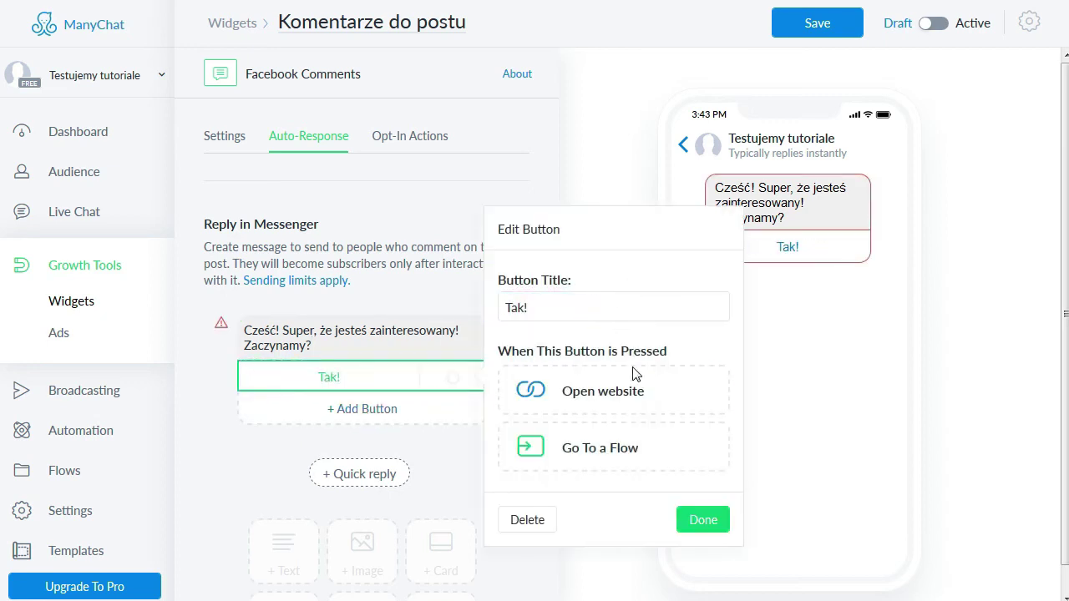
left_click(659, 455)
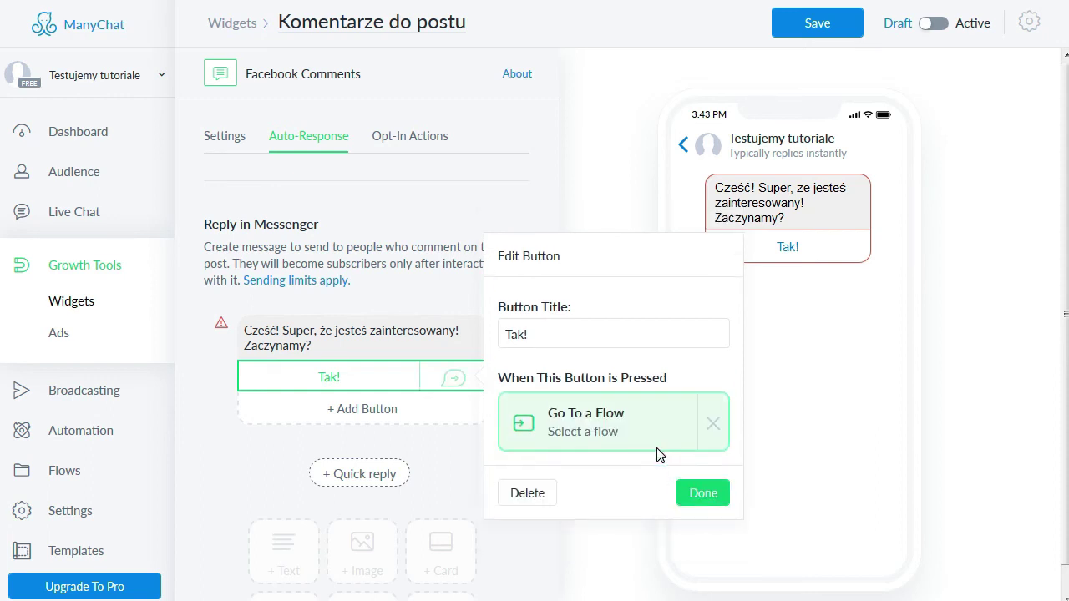
left_click(620, 421)
left_click(590, 435)
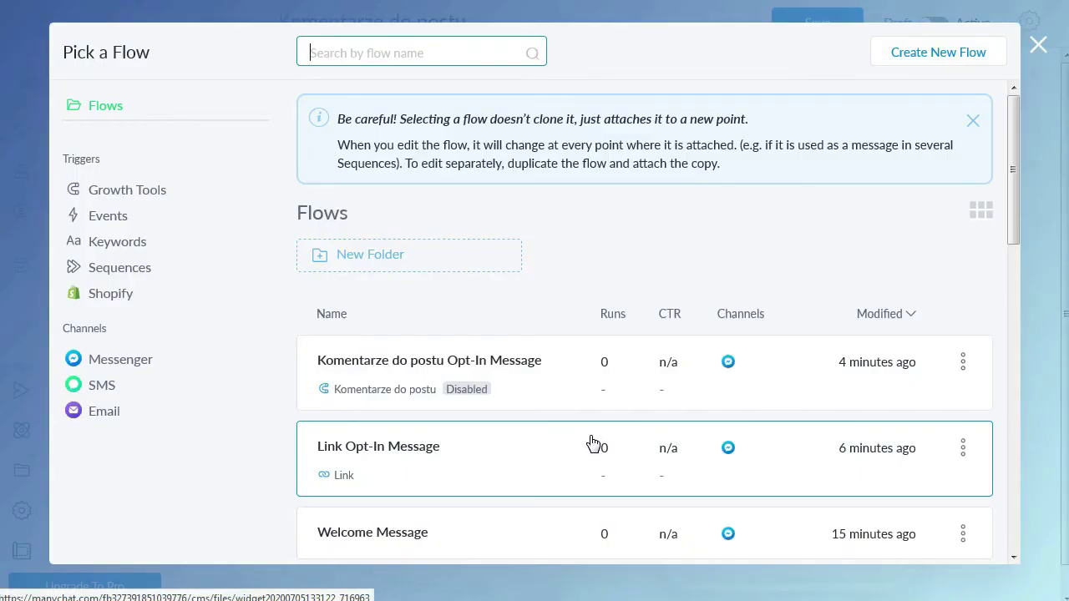
left_click_drag(1013, 224, 1018, 267)
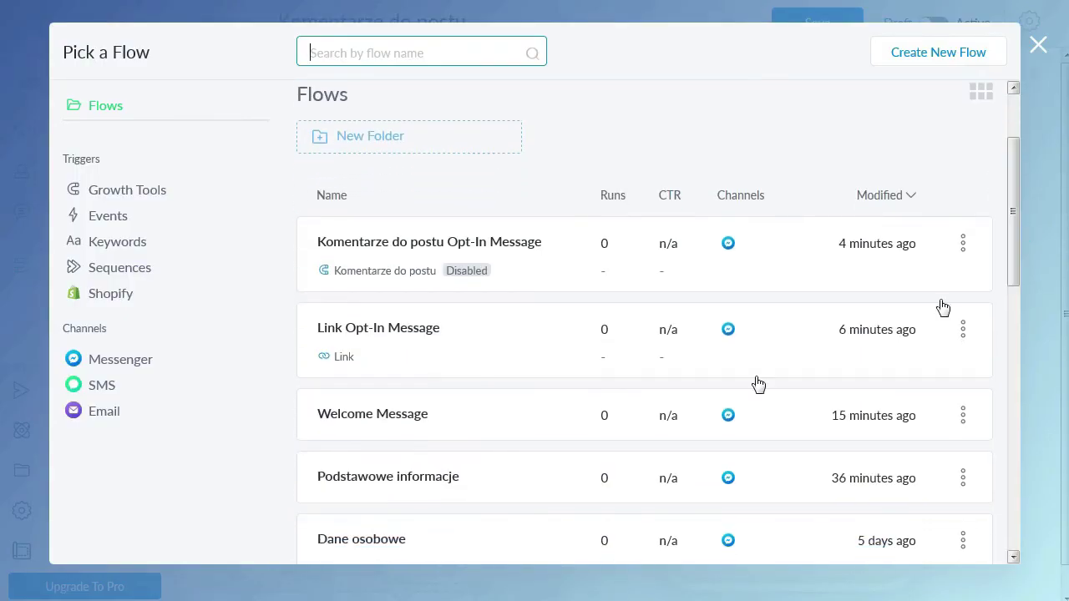
left_click(548, 480)
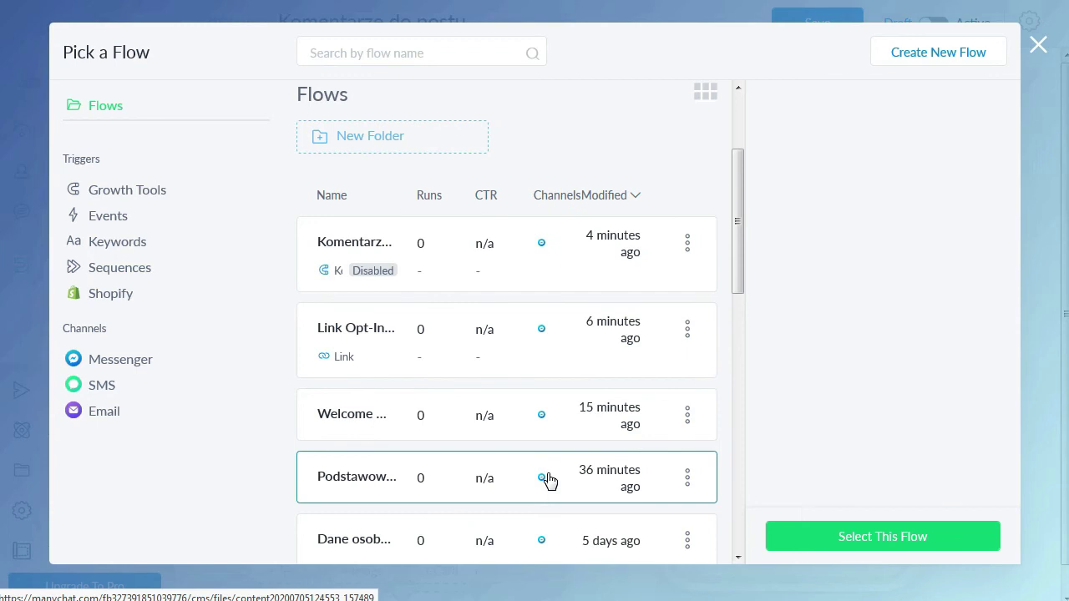
left_click(820, 539)
left_click(821, 538)
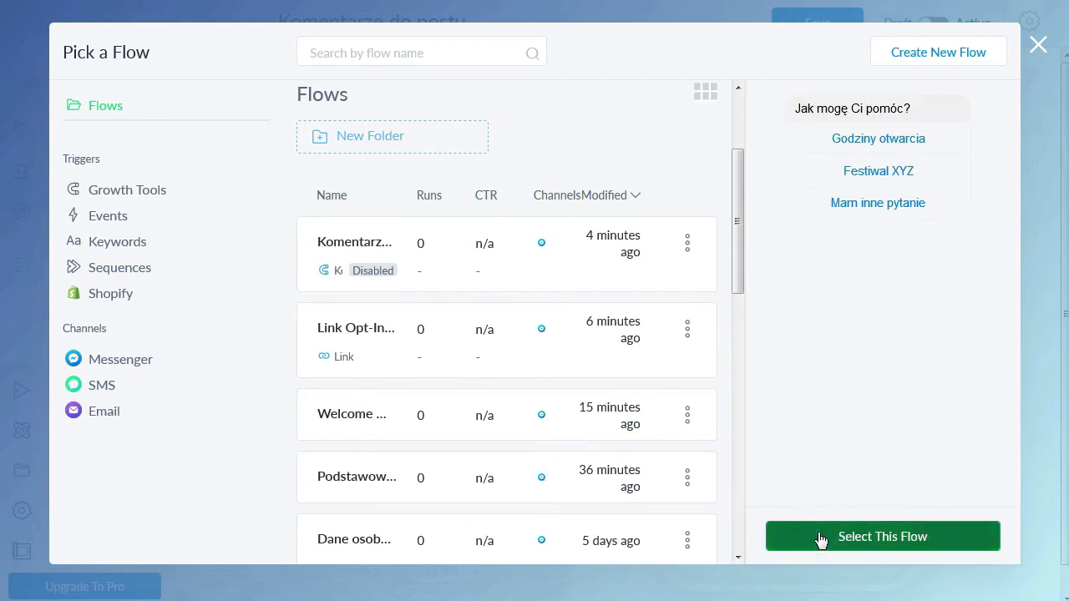
left_click(707, 494)
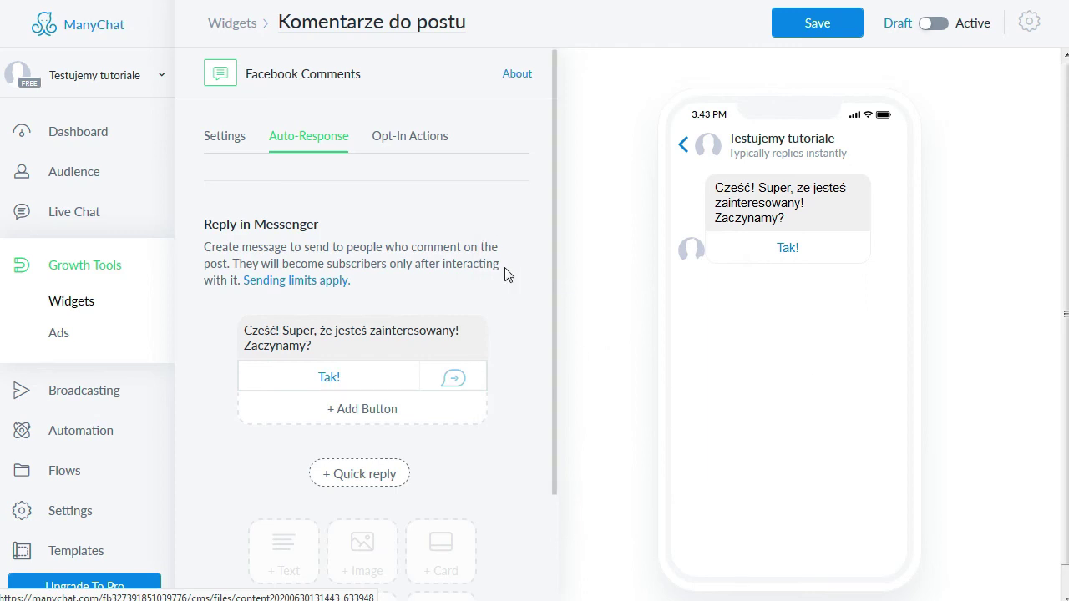
Step: Set the opt-in action to "Don't send the opt-in message" and try to save and activate the growth tool
left_click(411, 138)
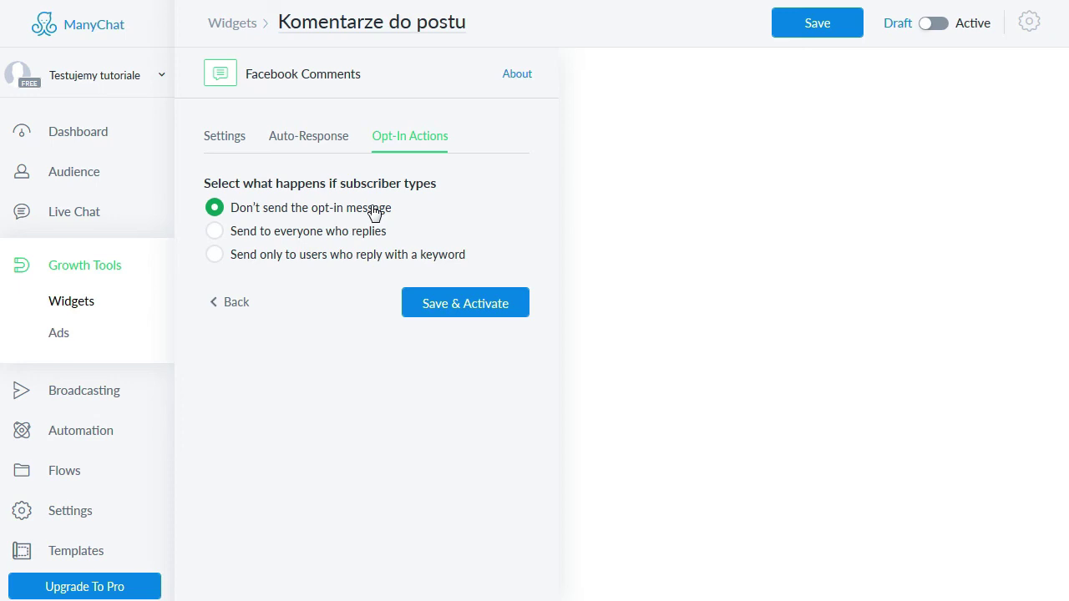
left_click(314, 236)
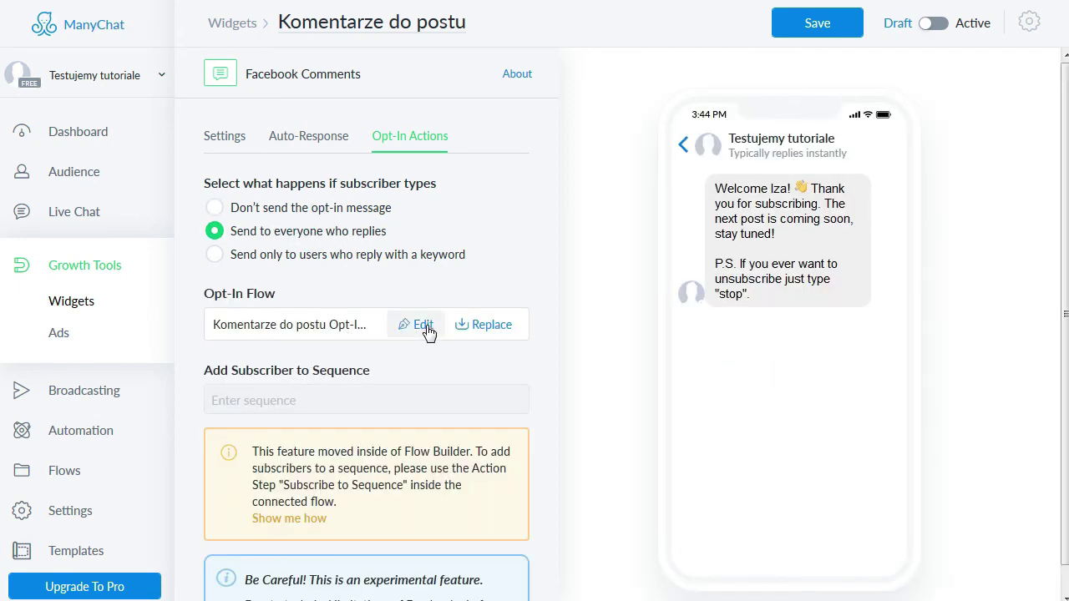
left_click(295, 208)
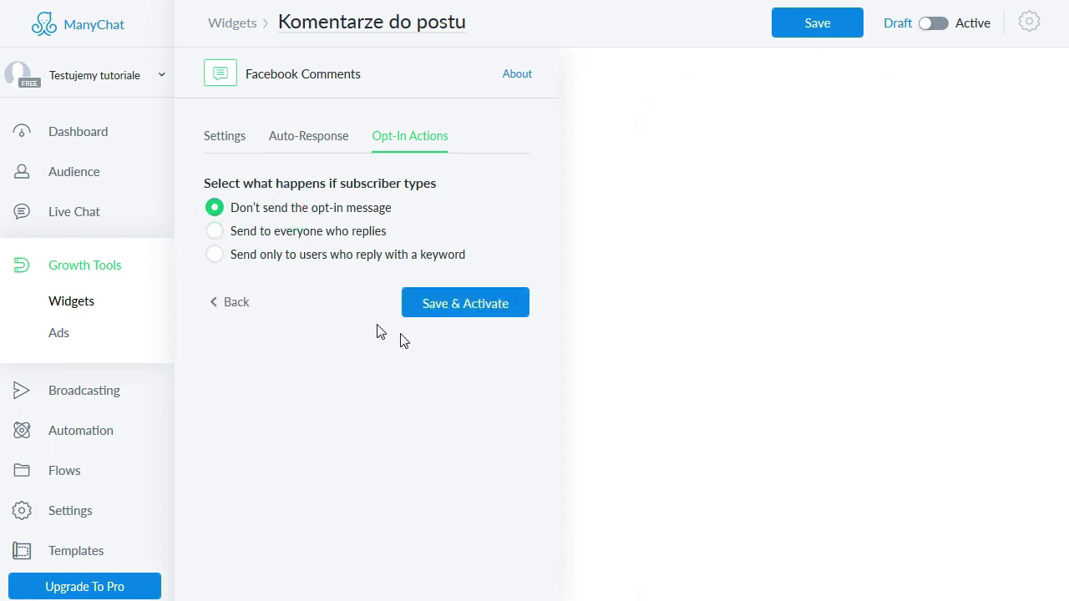
left_click(466, 305)
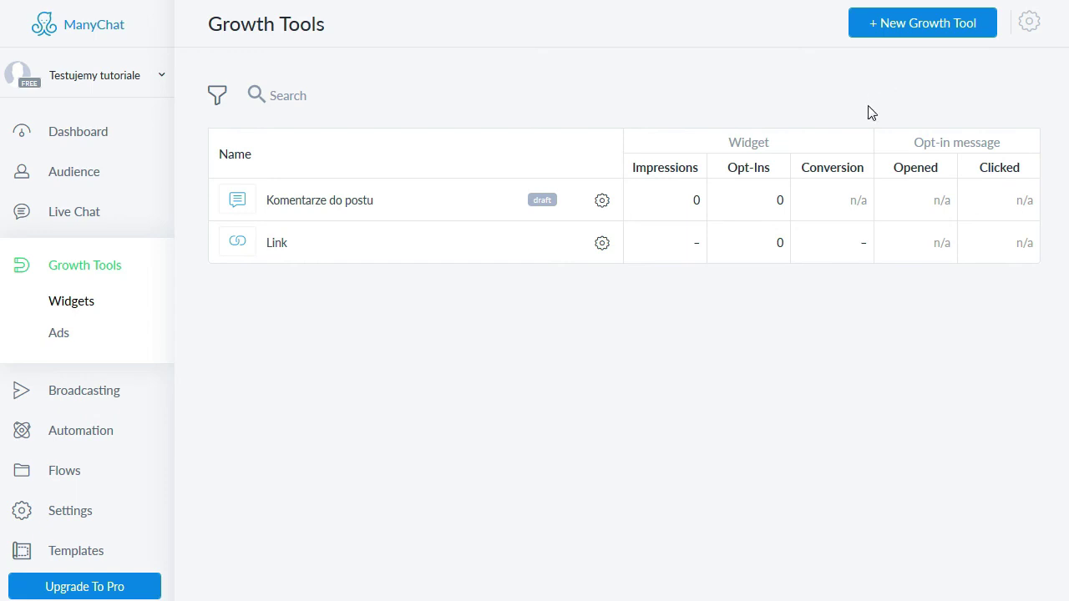
Step: Create a QR Code growth tool and publish its opt-in message with the text replaced by "Witaj!"
left_click(916, 25)
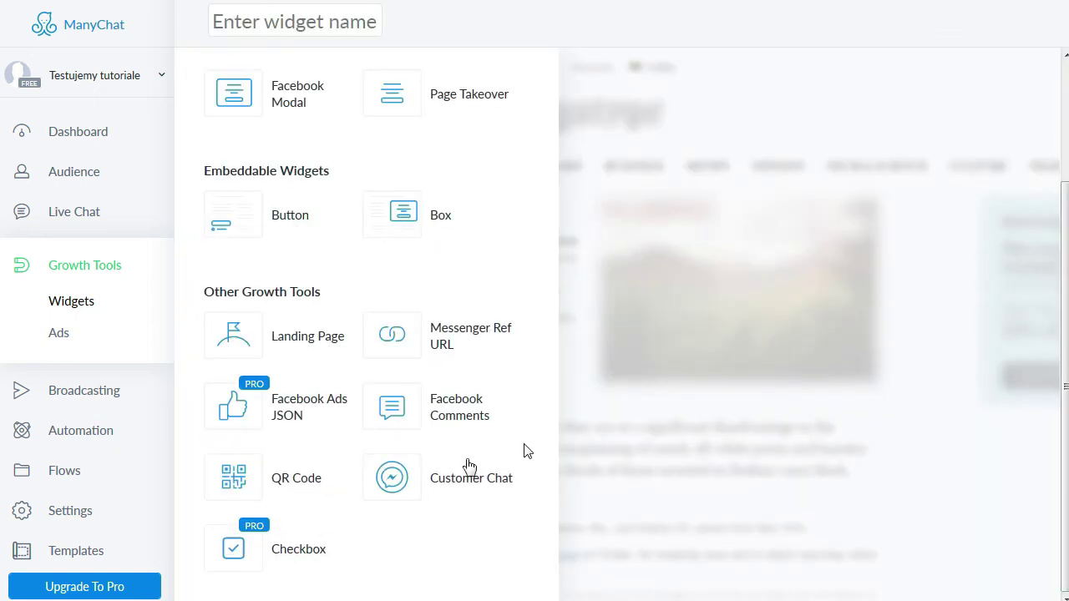
left_click(239, 476)
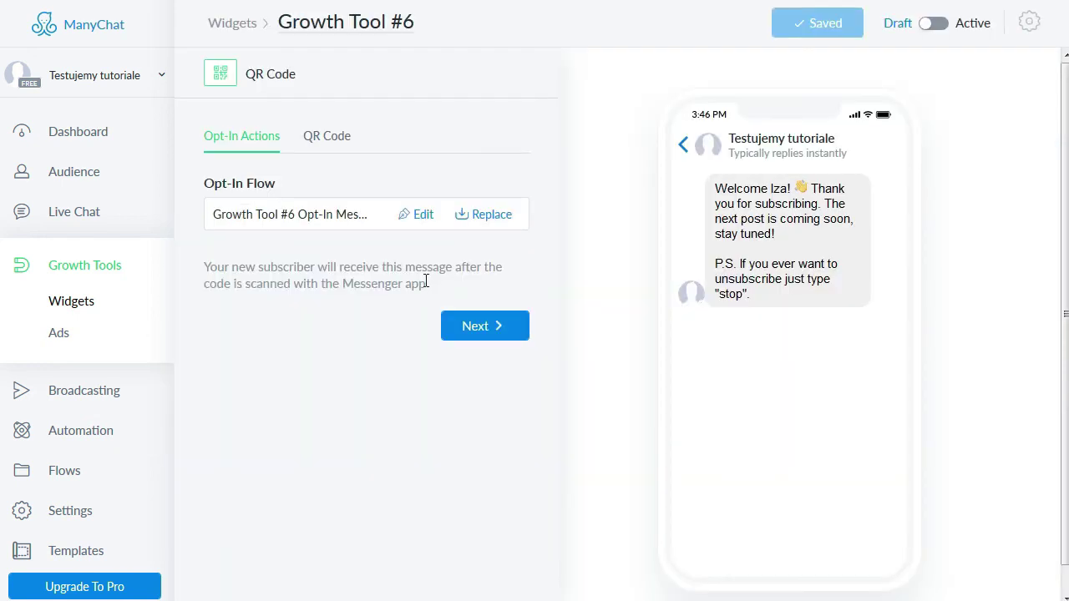
left_click(423, 214)
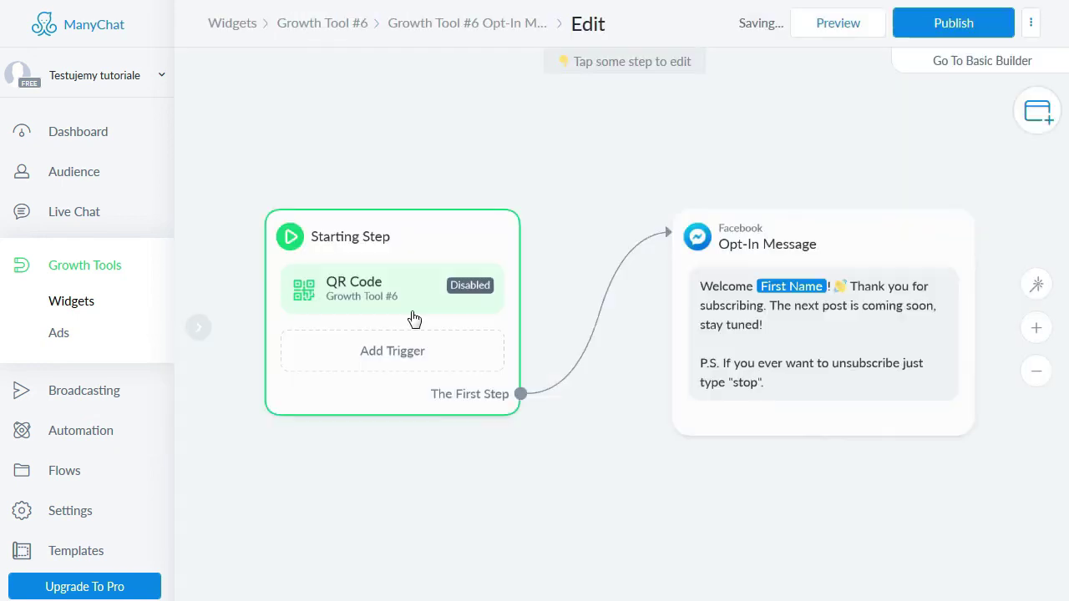
left_click(830, 331)
type("Witaj!")
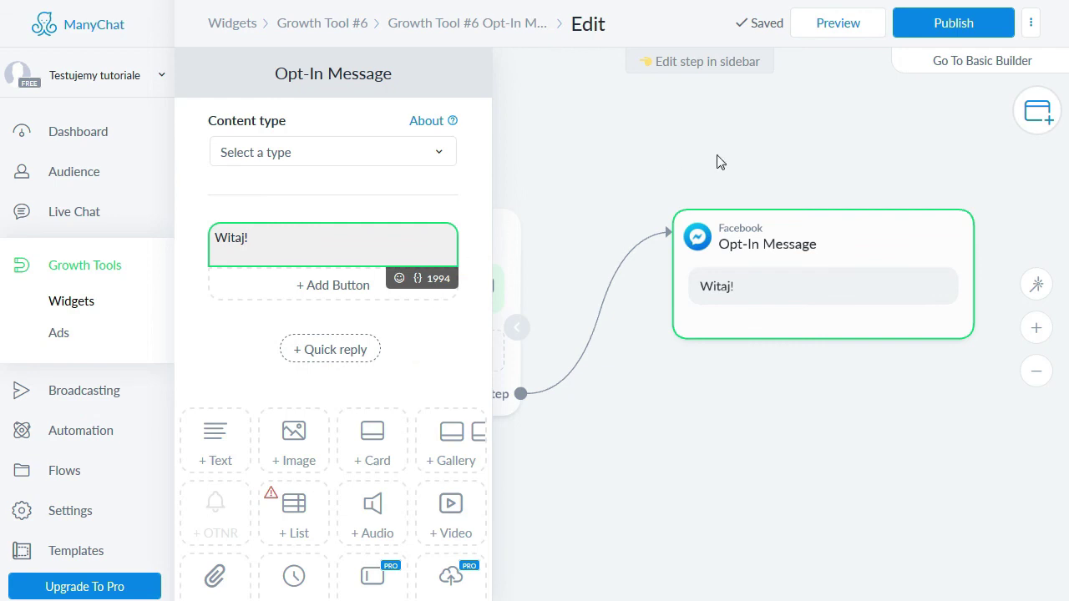
left_click(954, 27)
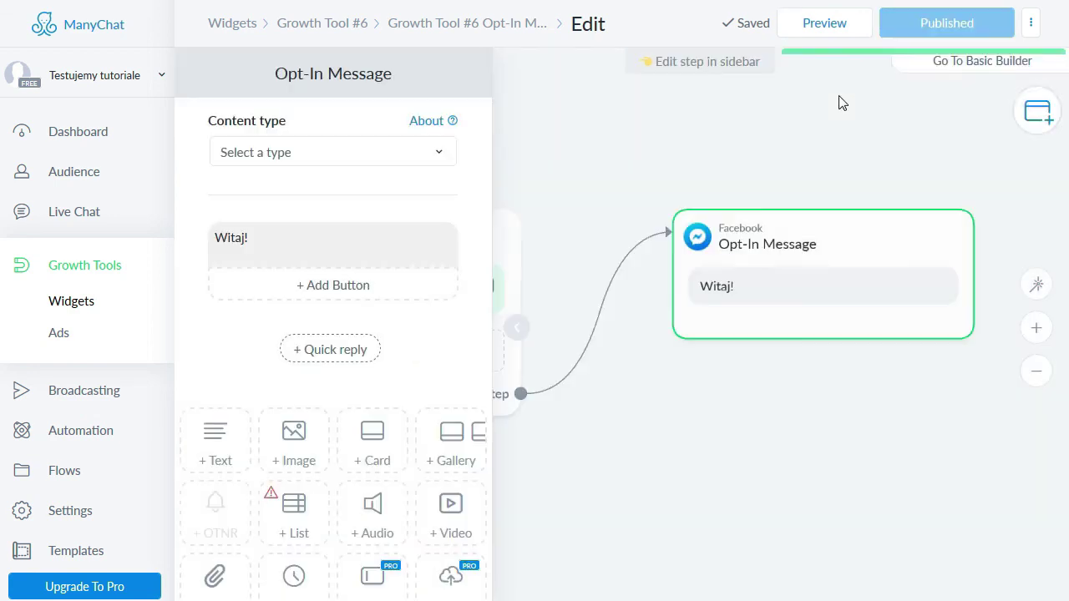
left_click(321, 25)
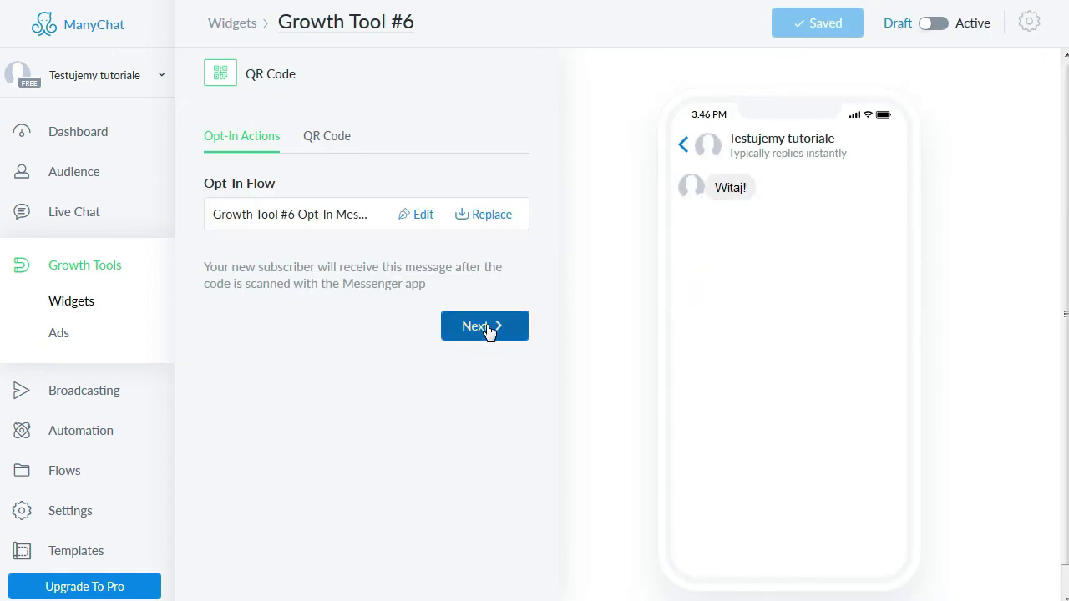
Step: Set the QR code's image size to 2000 px and its foreground color to the purple #512DA8
left_click(488, 329)
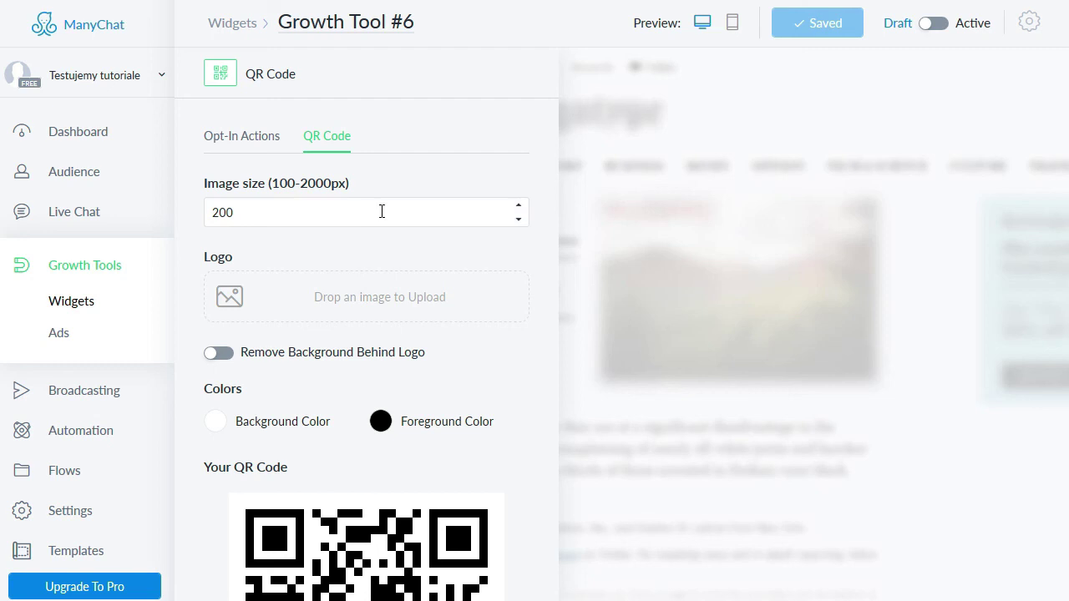
left_click_drag(382, 211, 191, 208)
type("2000")
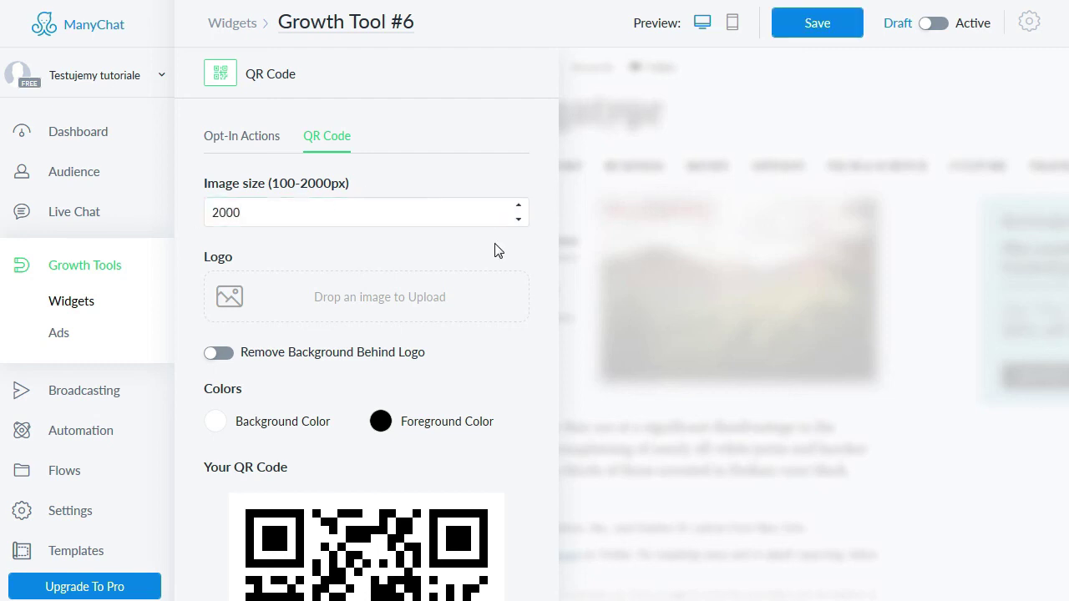
left_click(418, 423)
left_click(438, 398)
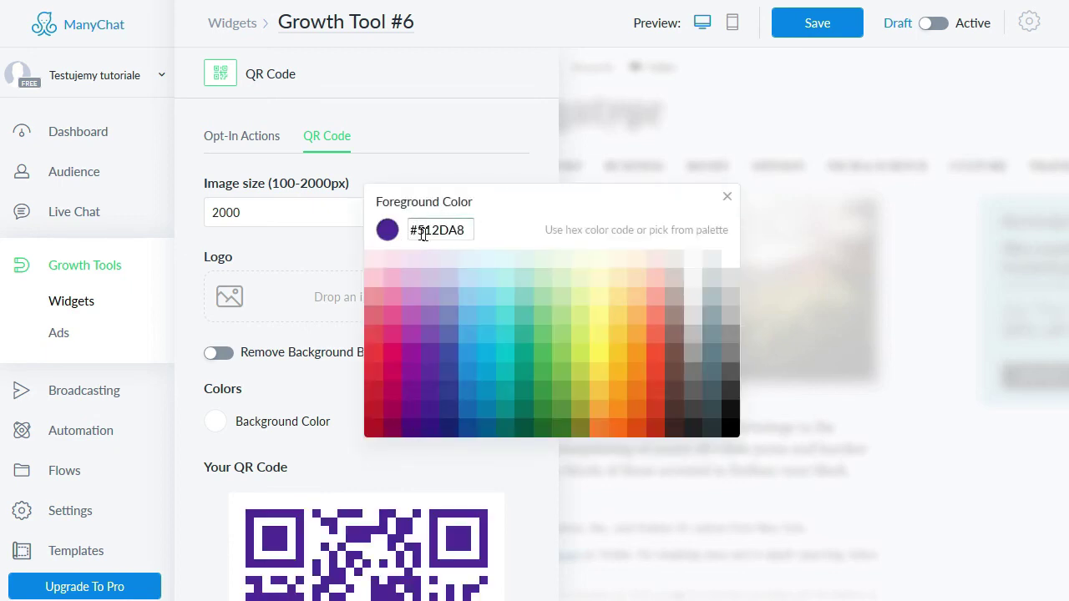
left_click(303, 454)
left_click_drag(556, 185, 554, 413)
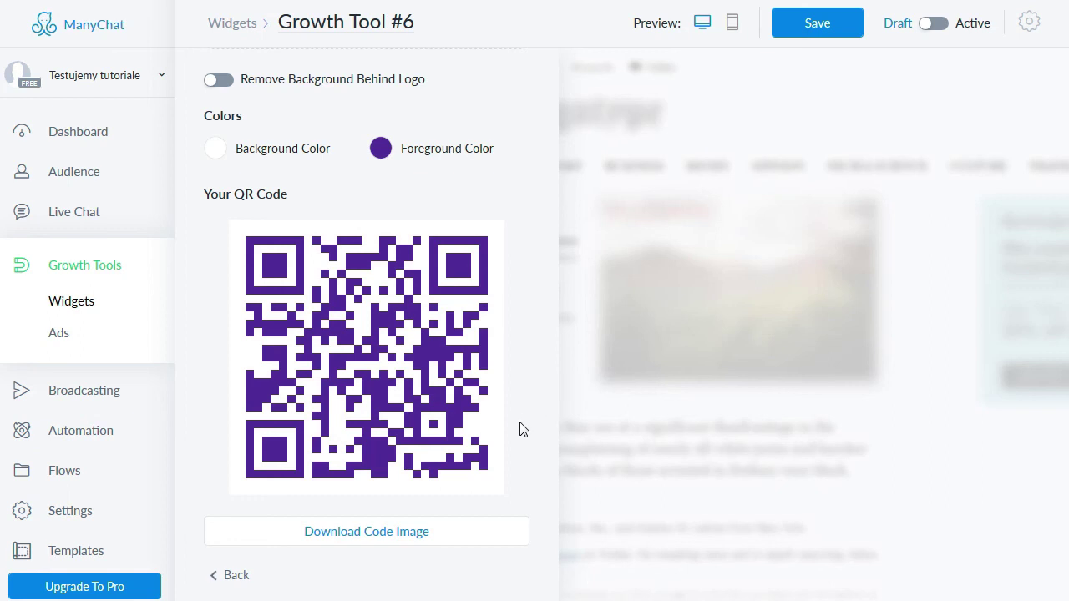
Step: Save and activate the QR Code growth tool, and download the code image as a PNG file
left_click(827, 25)
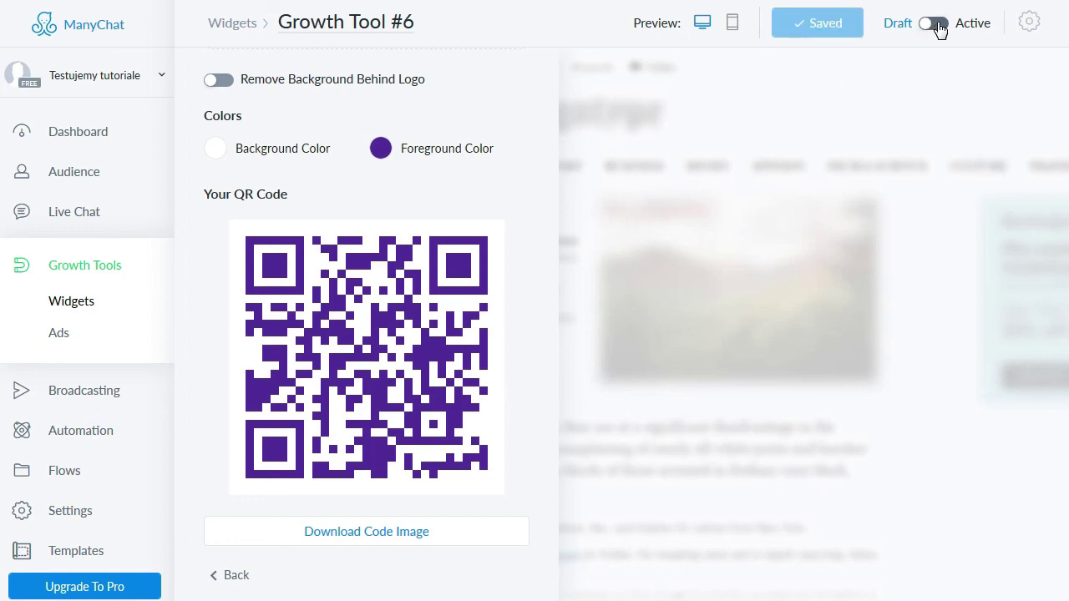
left_click(935, 25)
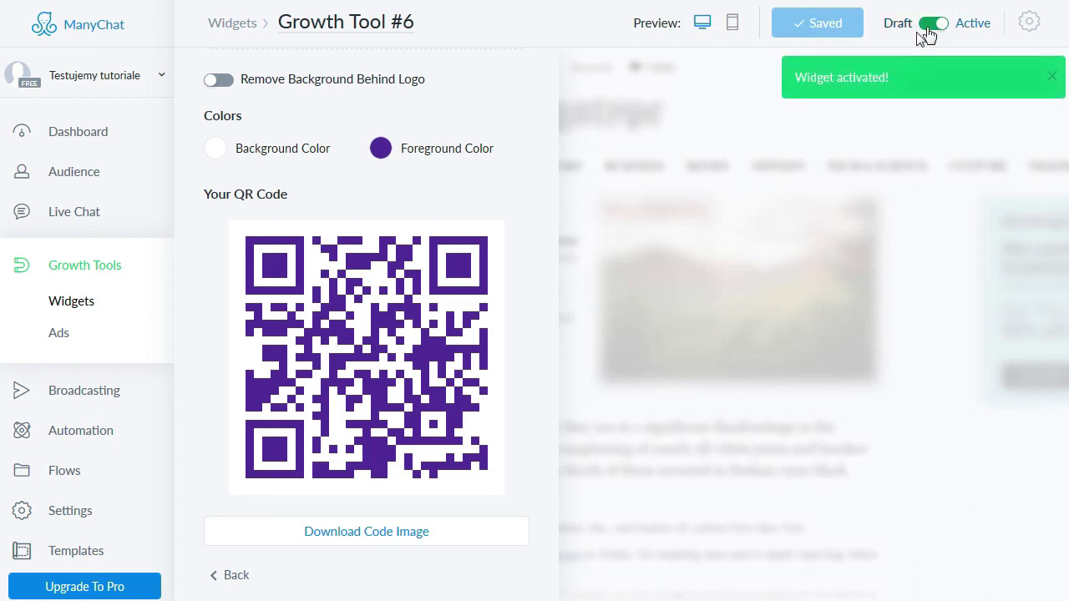
left_click(359, 542)
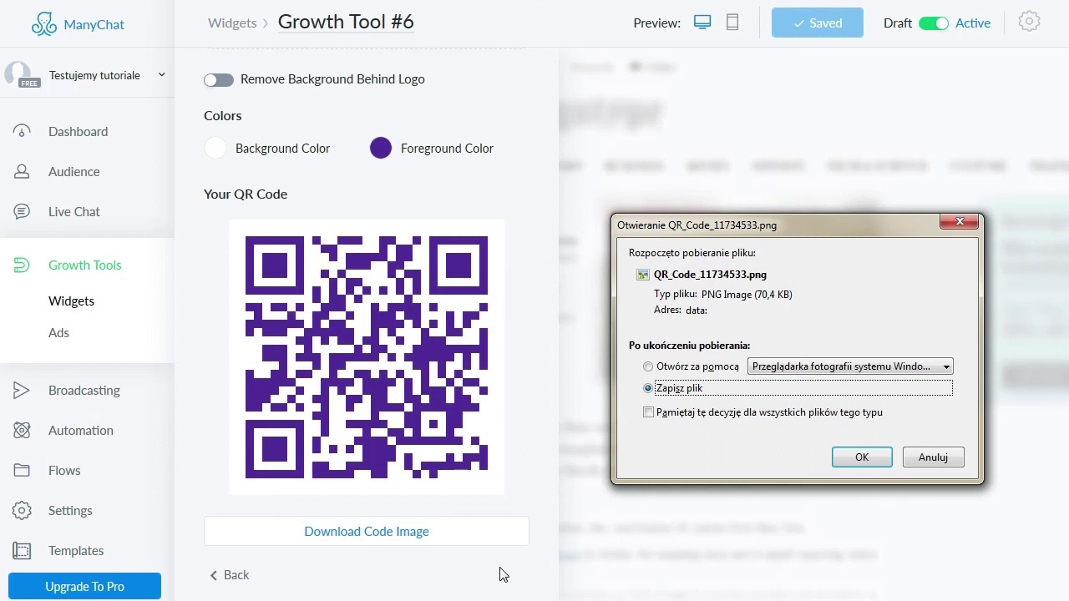
left_click(861, 462)
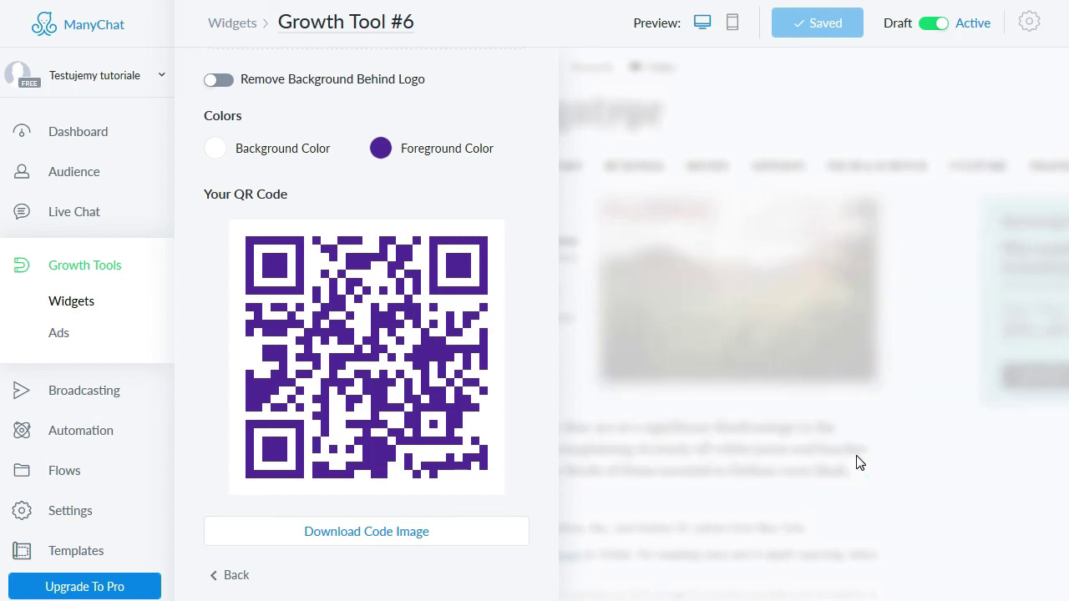